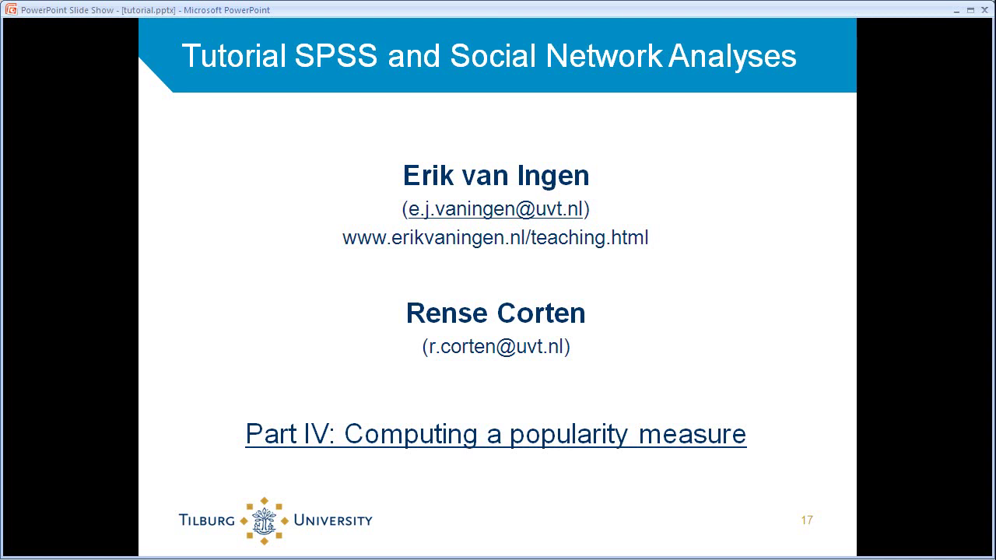
{"action": "key", "text": "Right"}
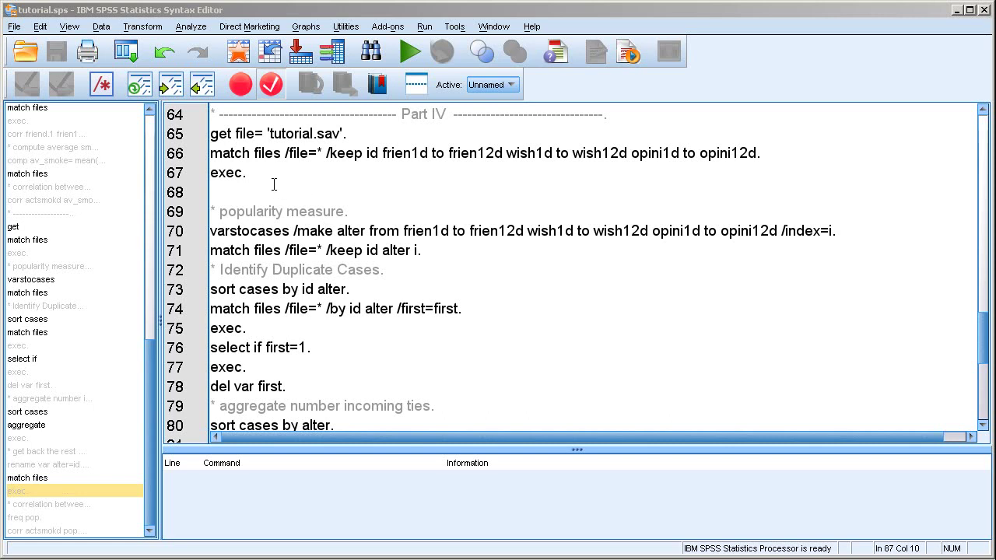
Step: Run the get file command in the syntax editor to reload tutorial.sav
{"action": "left_click", "coordinate": [274, 187]}
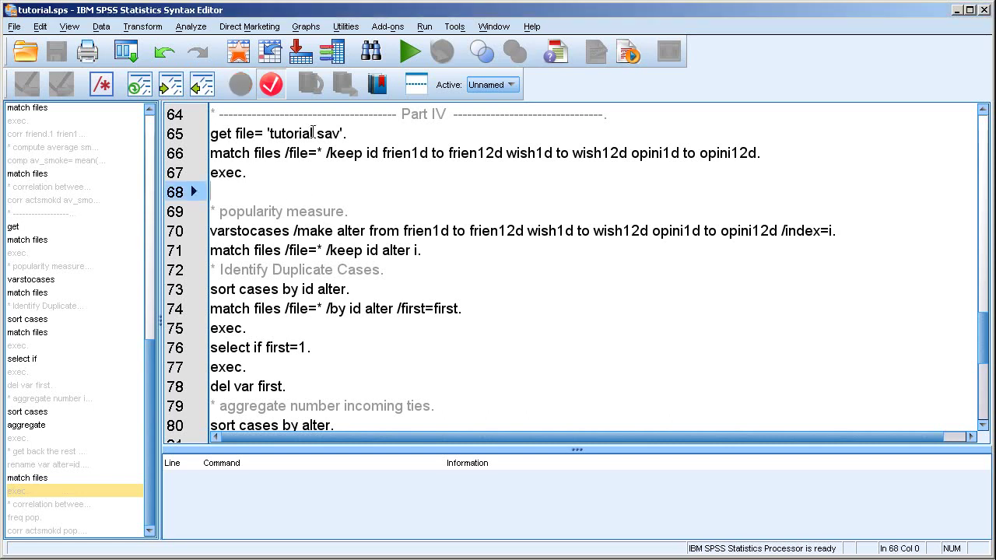
{"action": "left_click_drag", "start_coordinate": [363, 133], "coordinate": [194, 134]}
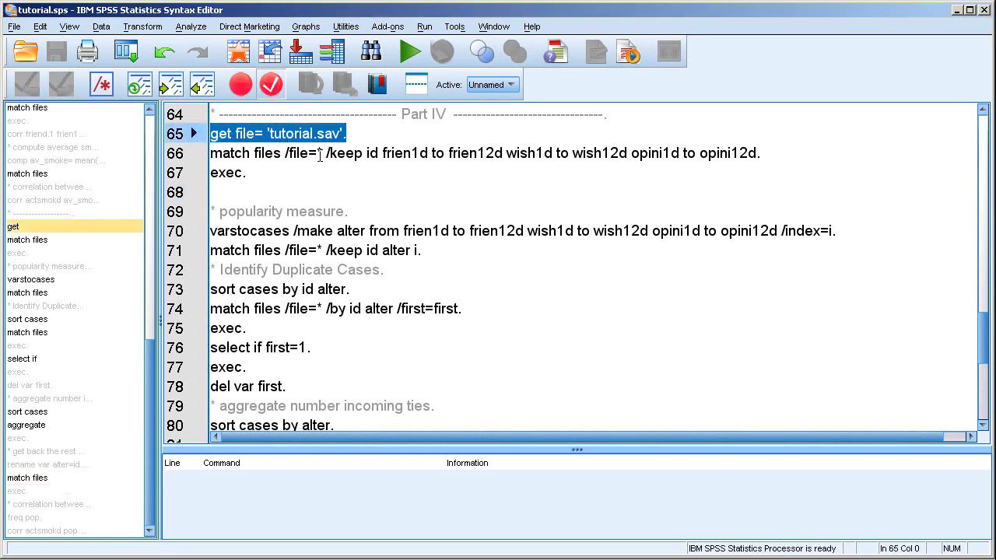
{"action": "key", "text": "ctrl+r"}
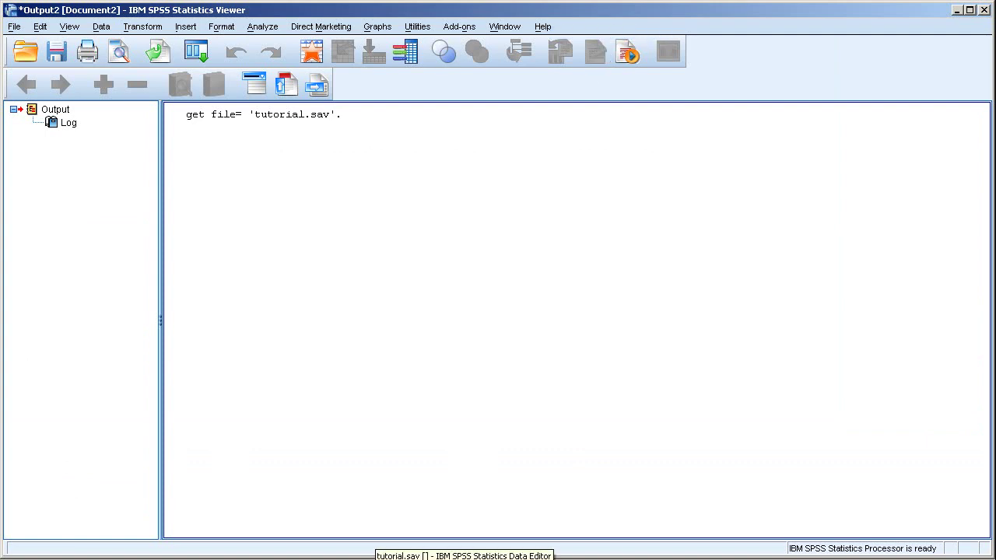
Step: Resize the tutorial.sav data window to 1280 x 720
{"action": "key", "text": "alt+Tab"}
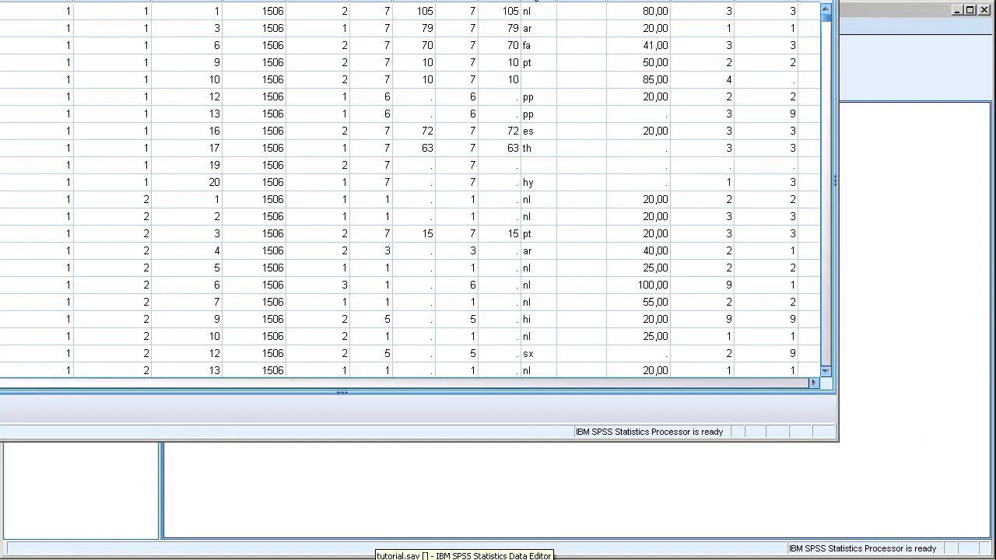
{"action": "key", "text": "alt+Tab"}
{"action": "key", "text": "alt+Tab"}
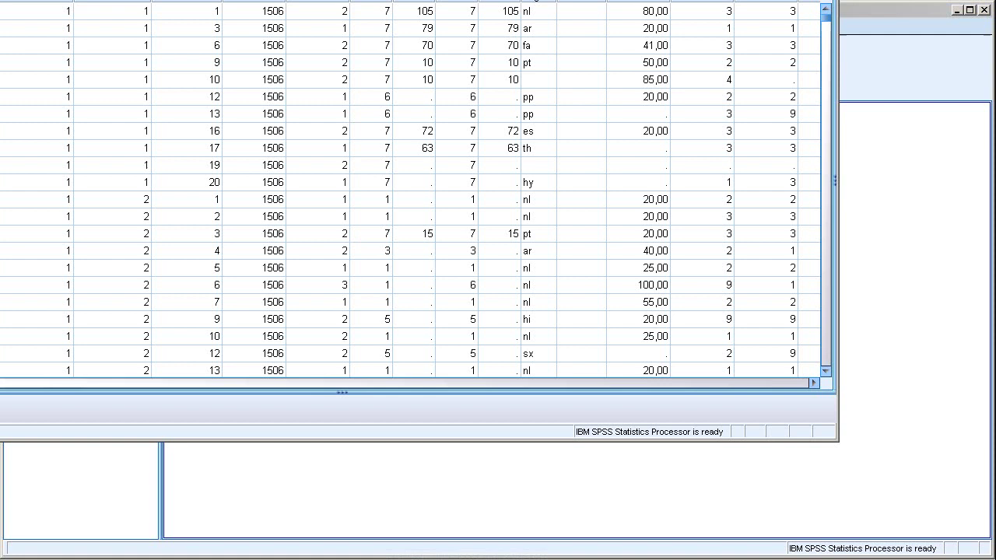
{"action": "right_click", "coordinate": [391, 1]}
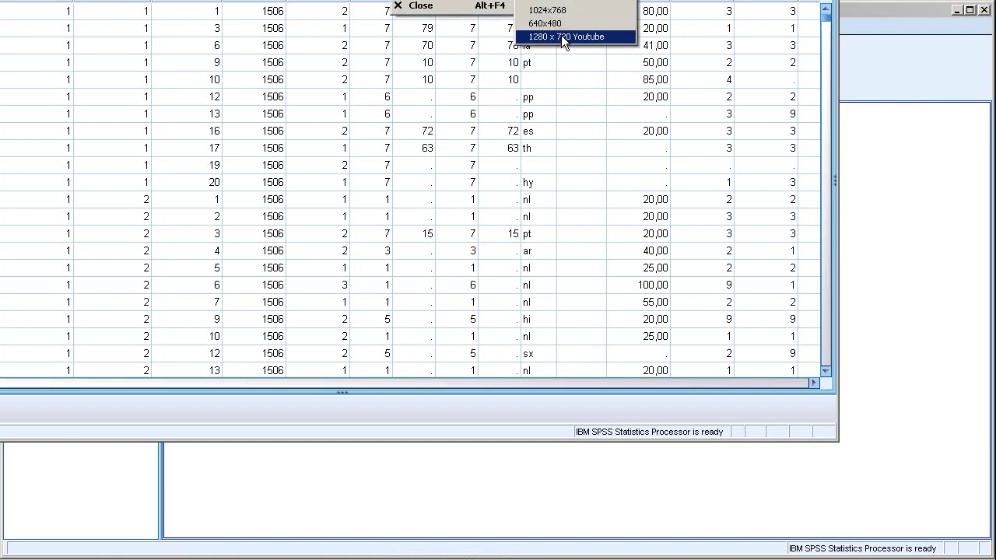
{"action": "left_click", "coordinate": [561, 35]}
{"action": "key", "text": "alt+Tab"}
{"action": "key", "text": "alt+Tab"}
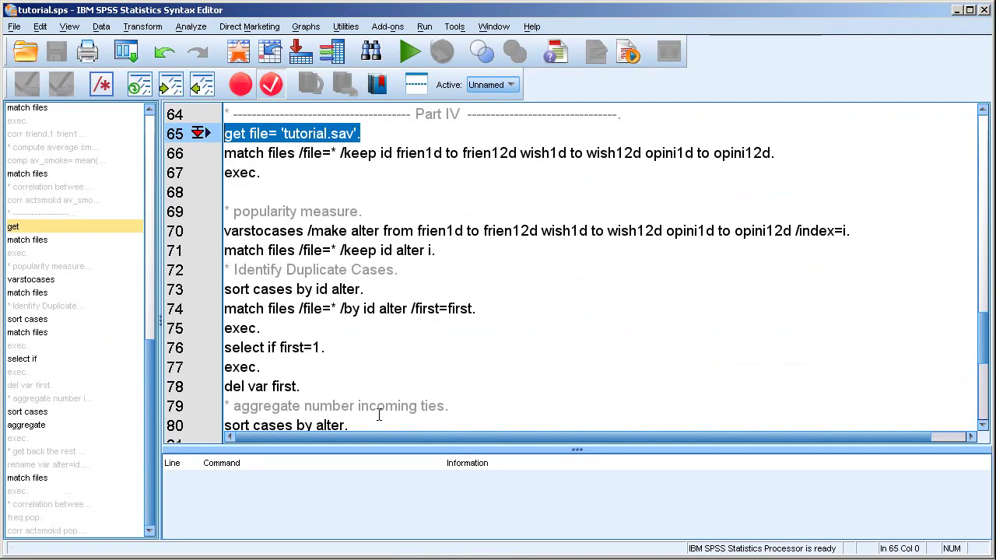
Step: Run the match files /keep and exec lines 66–67, keeping id, frien, wish and opini
{"action": "left_click", "coordinate": [524, 153]}
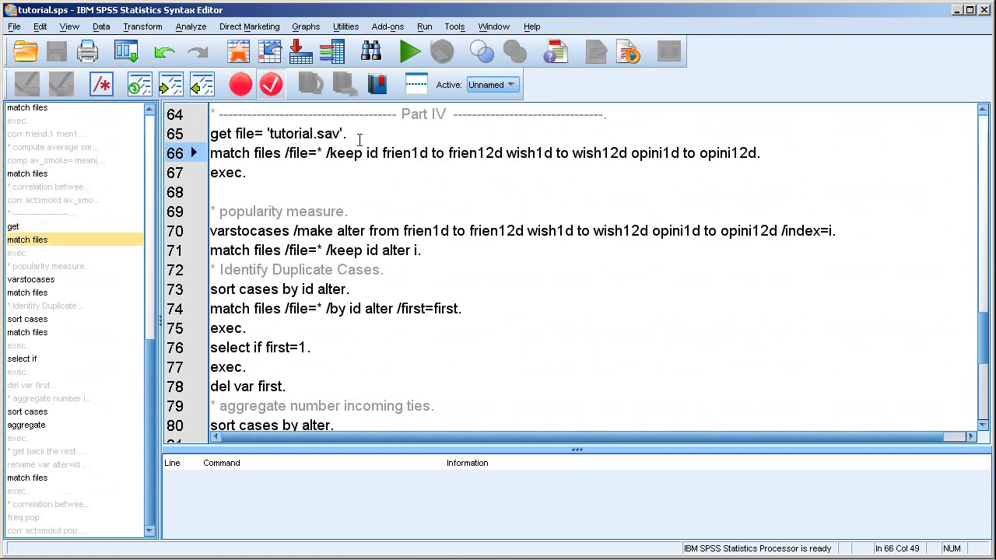
{"action": "left_click_drag", "start_coordinate": [269, 175], "coordinate": [200, 158]}
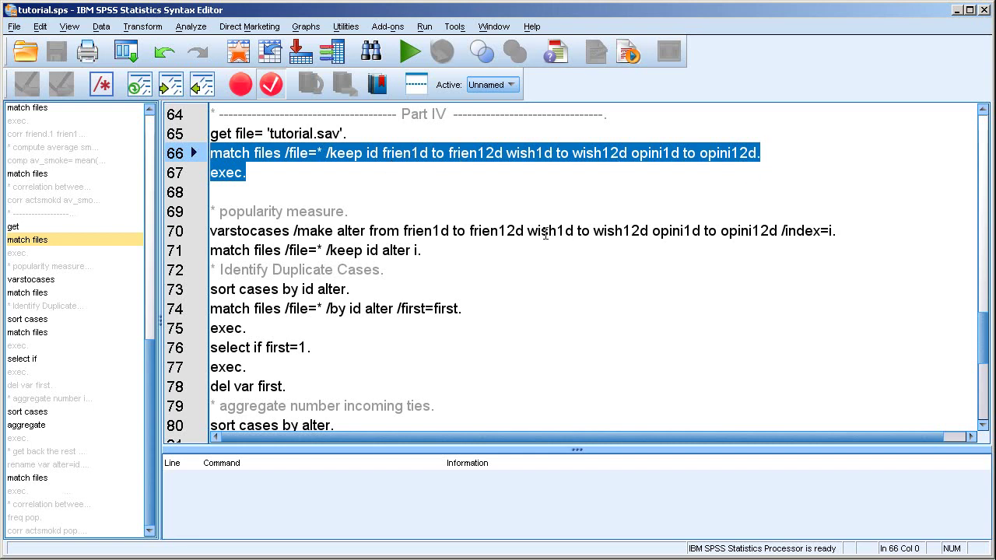
{"action": "key", "text": "ctrl+r"}
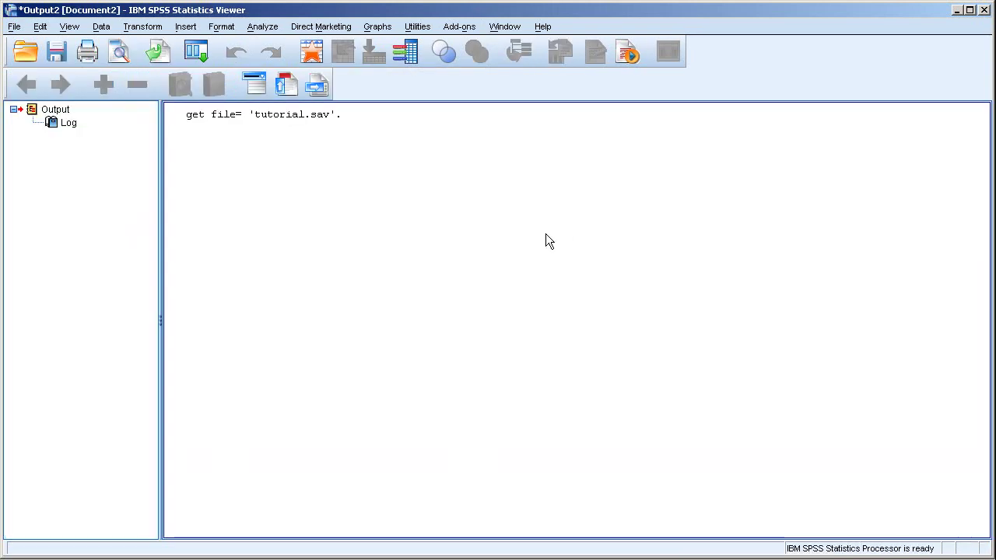
{"action": "key", "text": "alt+Tab"}
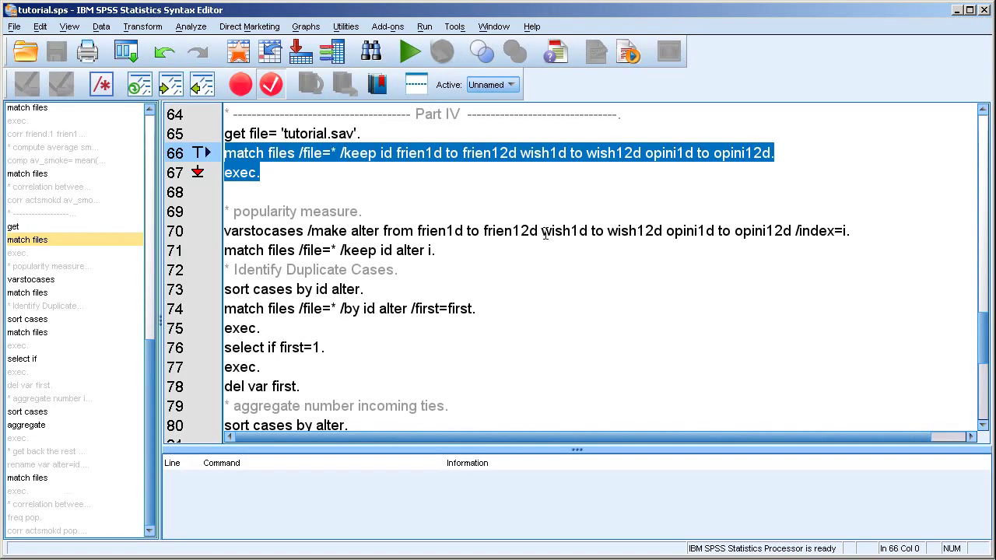
{"action": "left_click", "coordinate": [334, 231]}
{"action": "scroll", "coordinate": [385, 232], "scroll_direction": "down", "scroll_amount": 1}
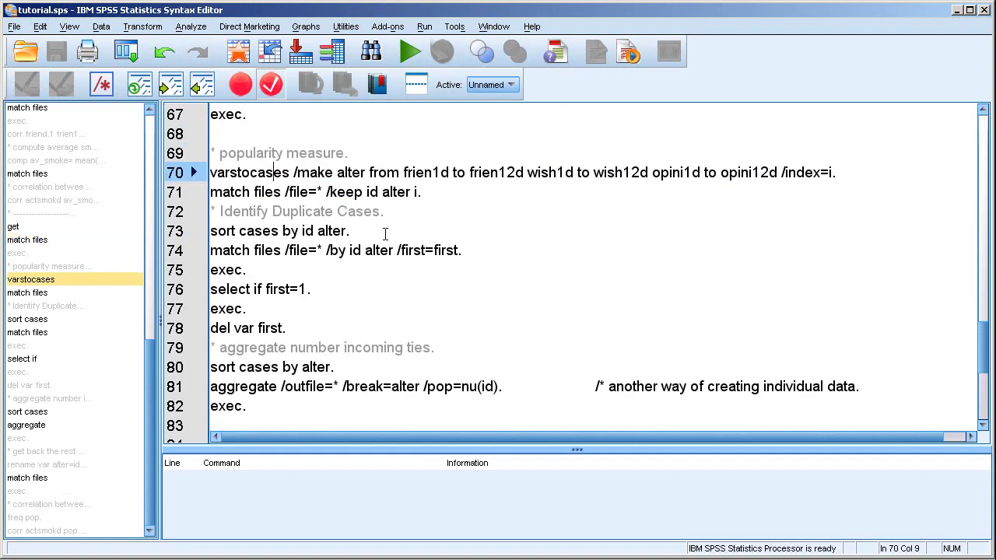
{"action": "scroll", "coordinate": [384, 233], "scroll_direction": "down", "scroll_amount": 1}
{"action": "scroll", "coordinate": [384, 234], "scroll_direction": "up", "scroll_amount": 1}
{"action": "left_click_drag", "start_coordinate": [336, 172], "coordinate": [366, 172]}
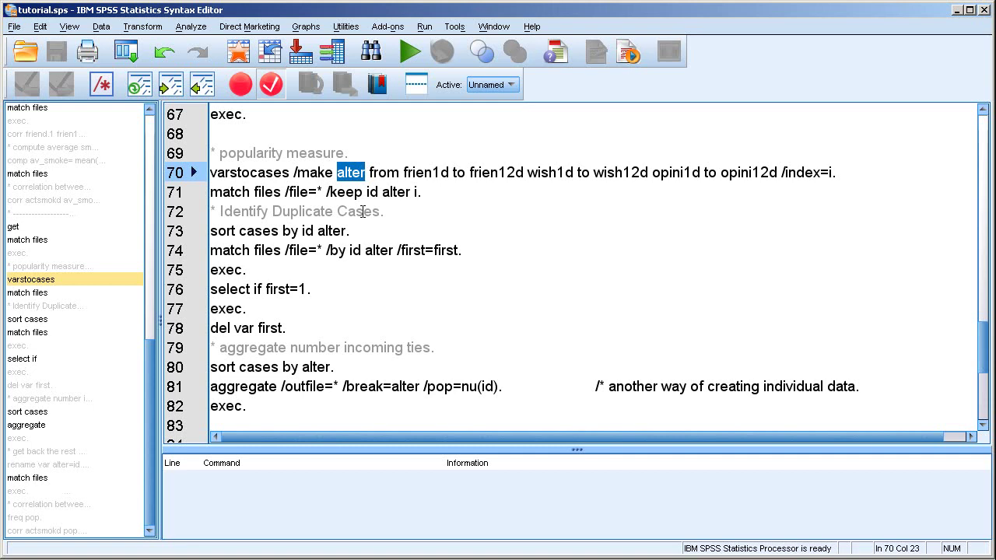
{"action": "left_click", "coordinate": [404, 172]}
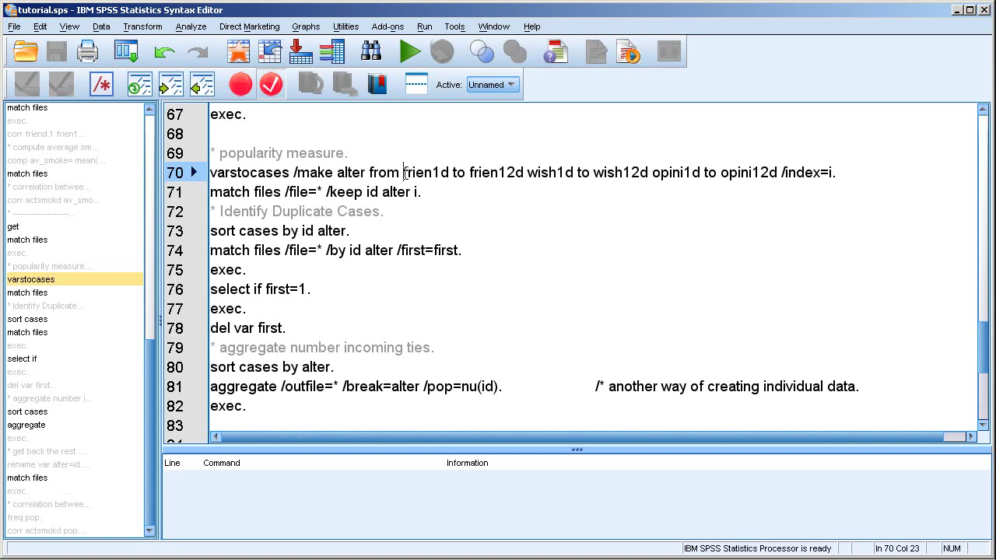
{"action": "left_click_drag", "start_coordinate": [404, 172], "coordinate": [526, 172]}
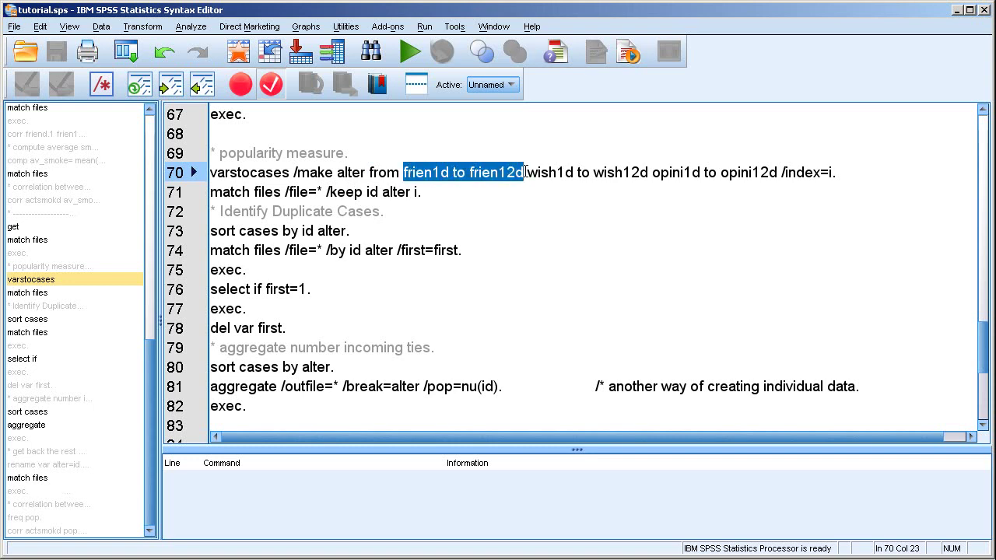
{"action": "left_click", "coordinate": [404, 172]}
{"action": "left_click_drag", "start_coordinate": [404, 172], "coordinate": [778, 172]}
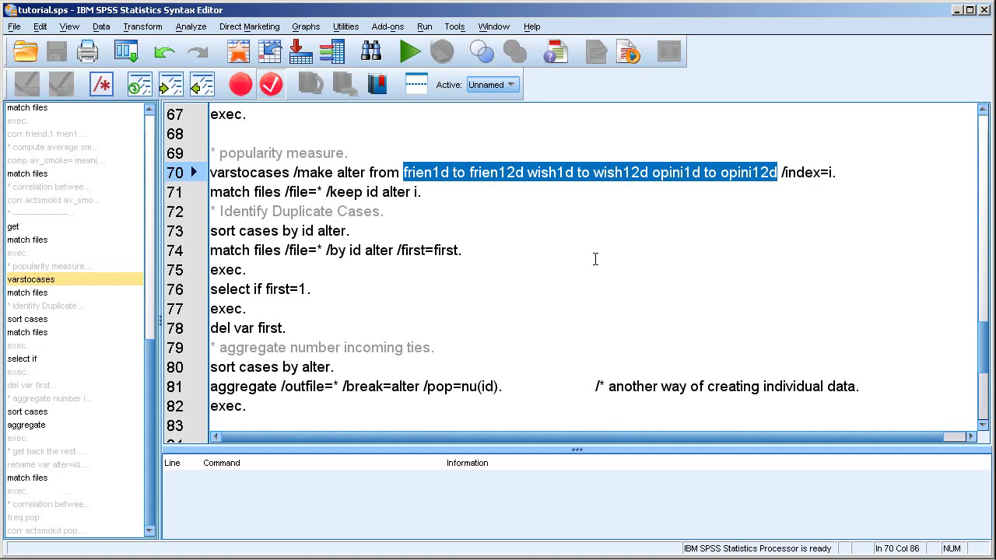
{"action": "left_click_drag", "start_coordinate": [336, 172], "coordinate": [367, 172]}
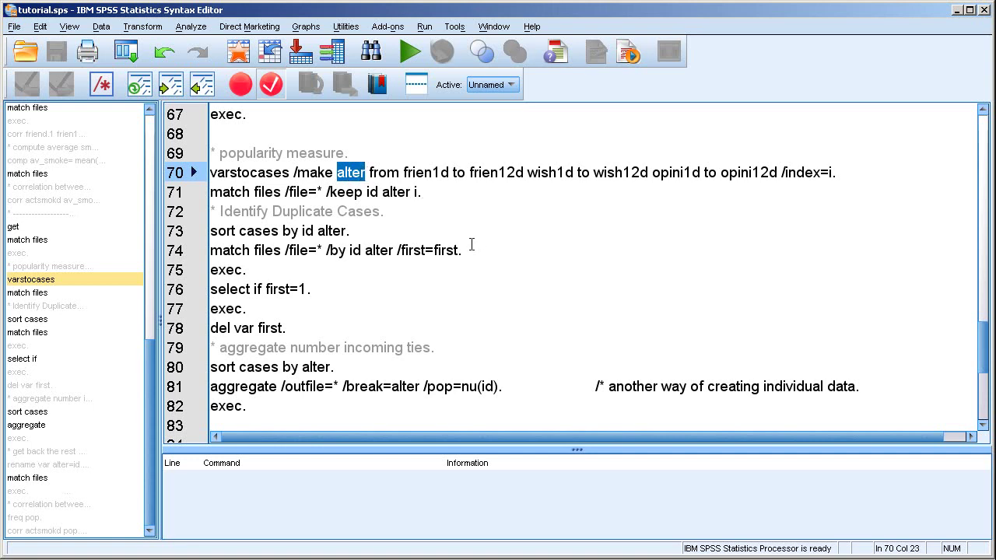
{"action": "left_click_drag", "start_coordinate": [404, 172], "coordinate": [777, 172]}
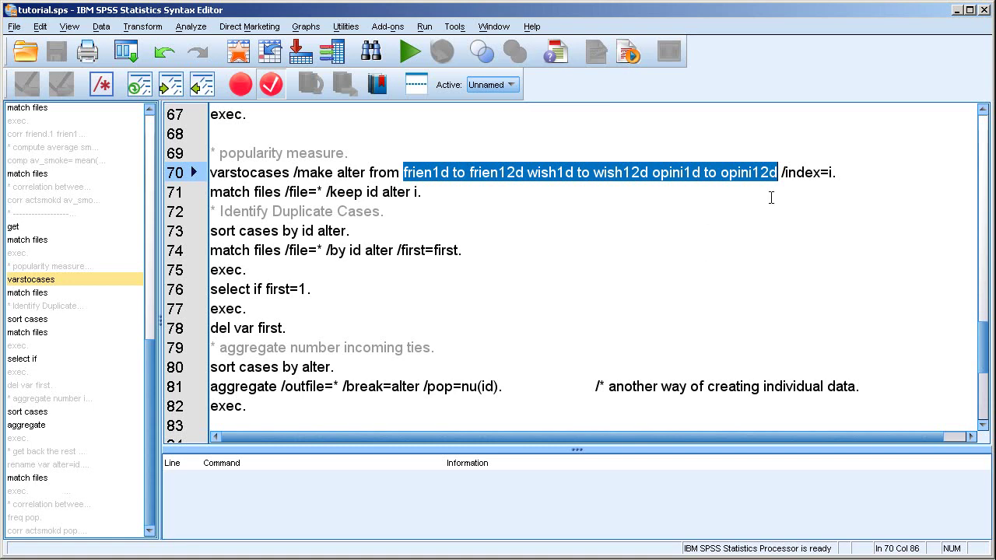
{"action": "left_click", "coordinate": [803, 171]}
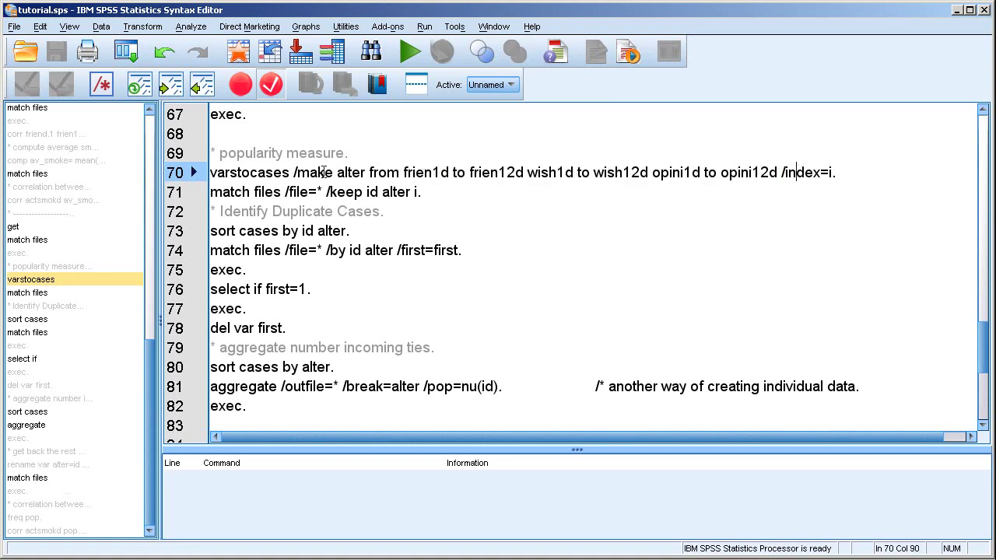
{"action": "left_click", "coordinate": [267, 192]}
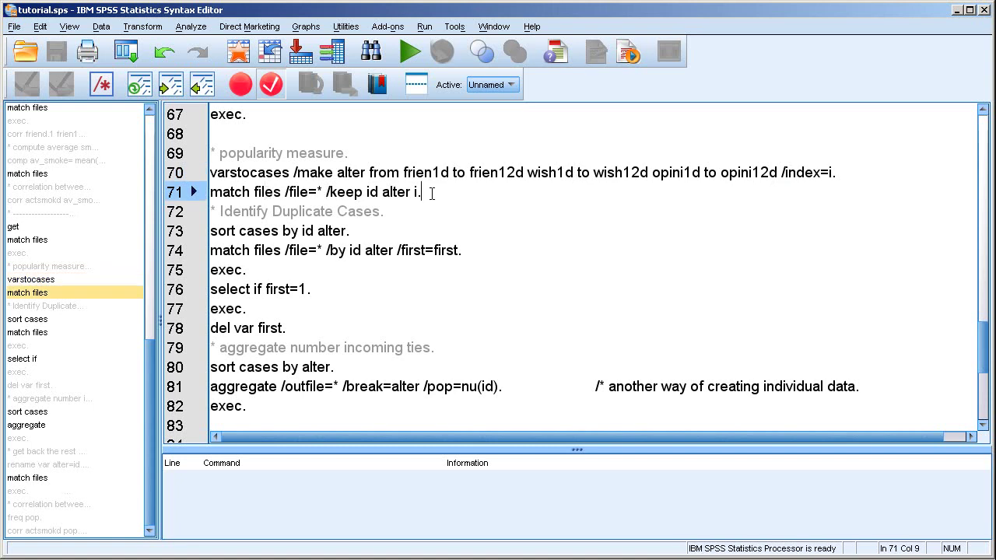
{"action": "mouse_move", "coordinate": [434, 193]}
{"action": "left_mouse_down"}
{"action": "mouse_move", "coordinate": [223, 191]}
{"action": "mouse_move", "coordinate": [207, 175]}
{"action": "left_mouse_up"}
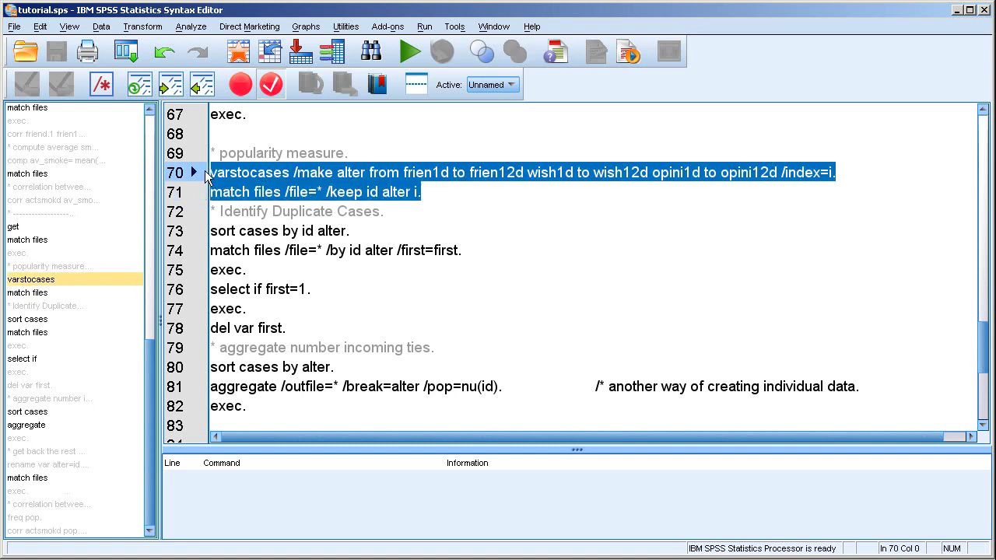
Step: Run the varstocases restructuring and check the first pupil's id and alter rows, starting with 10109
{"action": "key", "text": "ctrl+r"}
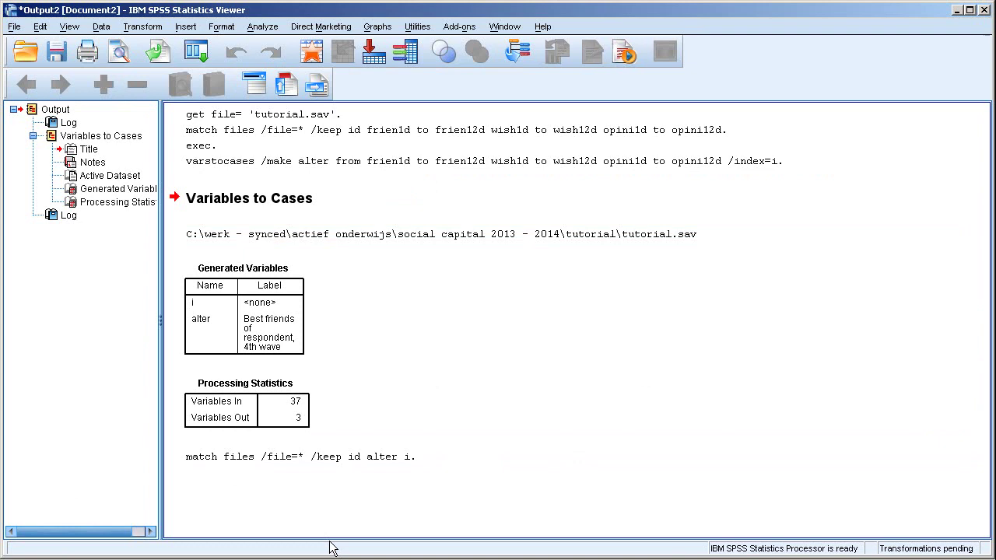
{"action": "key", "text": "alt+Tab"}
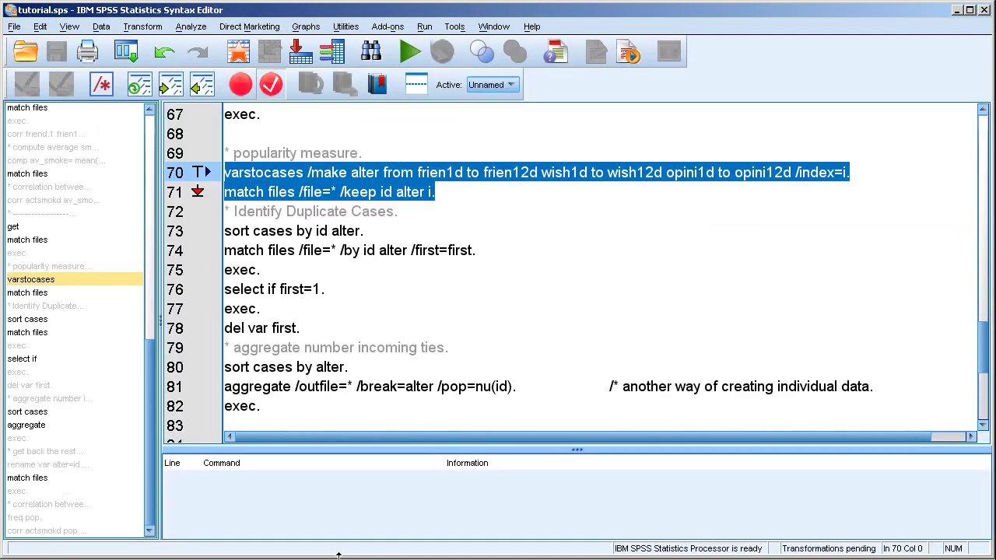
{"action": "key", "text": "alt+Tab"}
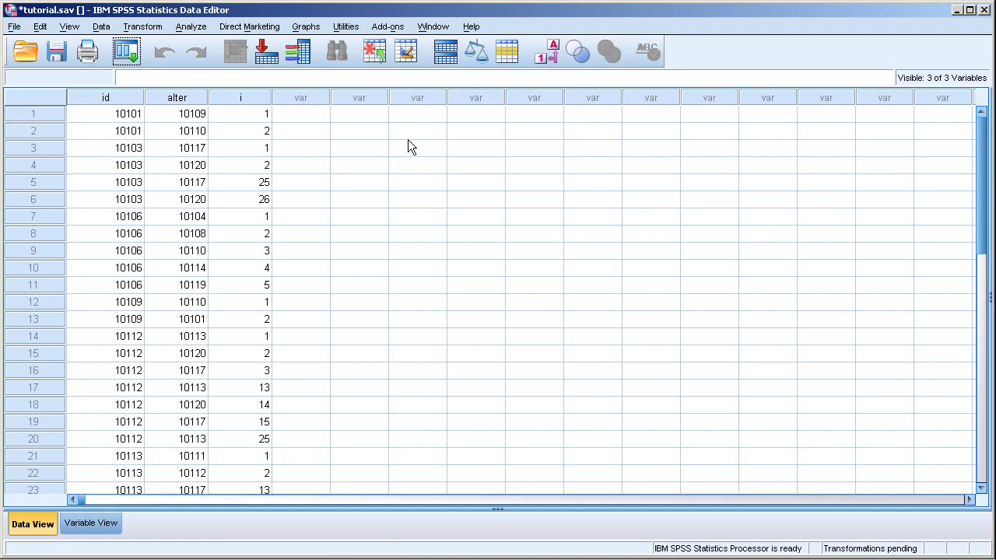
{"action": "left_click", "coordinate": [41, 114]}
{"action": "left_click_drag", "start_coordinate": [102, 115], "coordinate": [103, 131]}
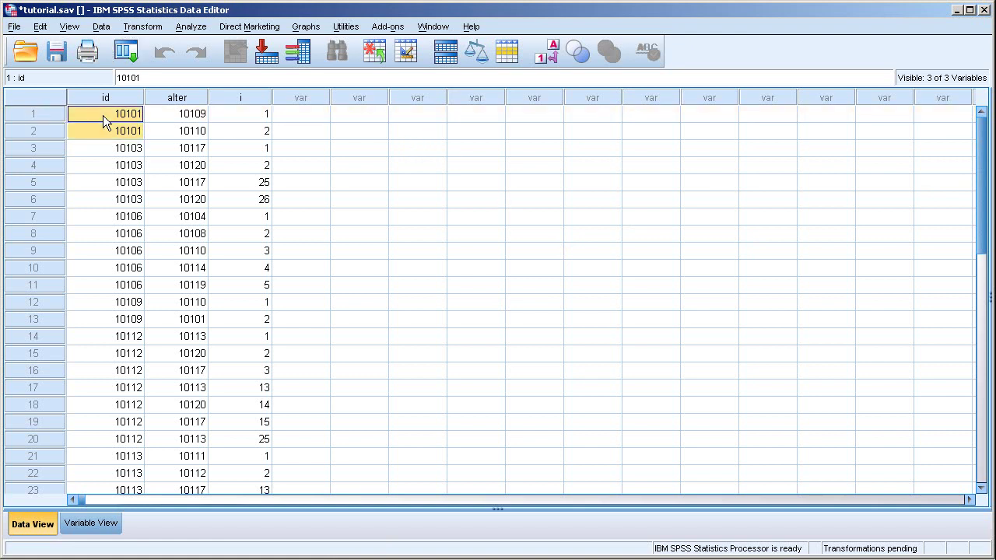
{"action": "left_click", "coordinate": [178, 130]}
{"action": "left_click", "coordinate": [182, 116]}
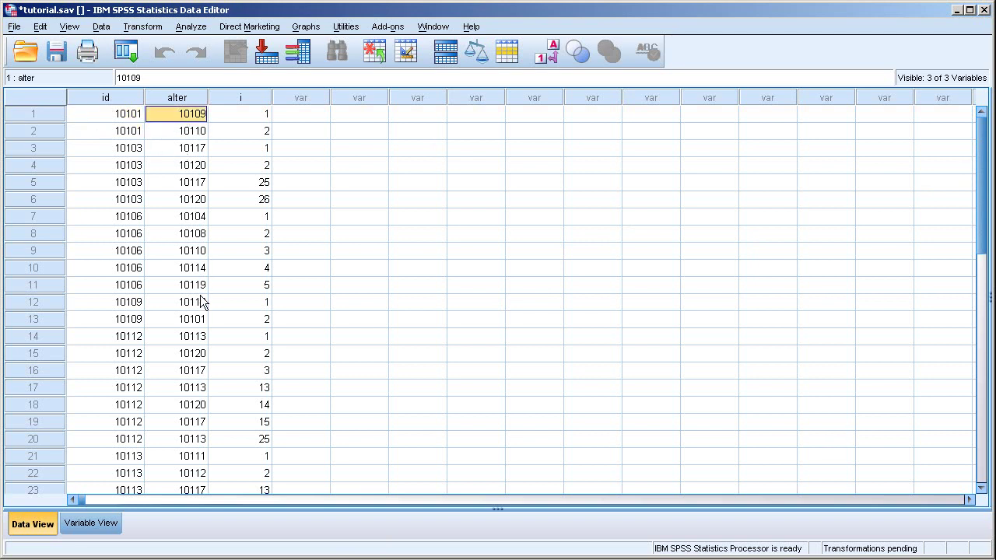
Step: Inspect the i column (values 25, 26) and pupil 10103's duplicate nominations in rows 4–6
{"action": "left_click", "coordinate": [246, 98]}
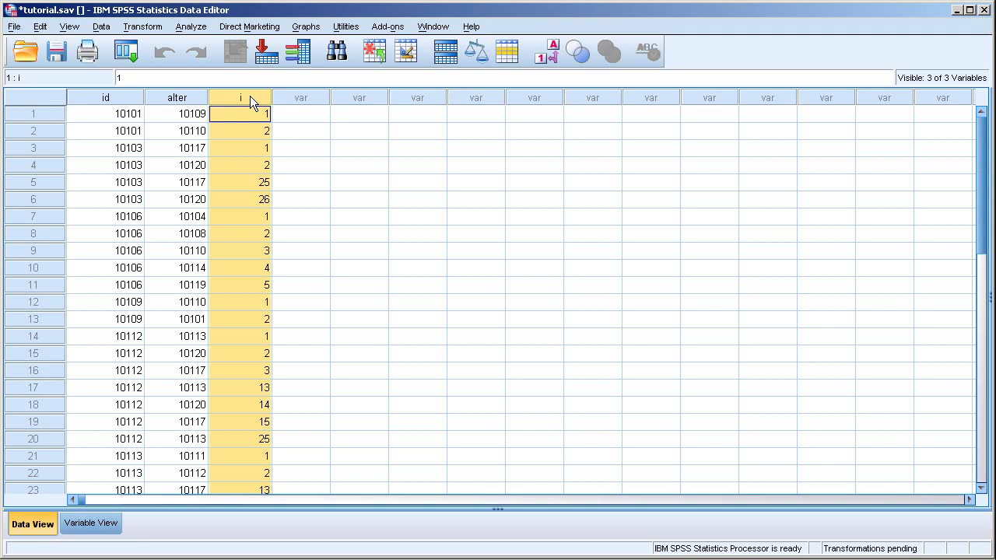
{"action": "left_click", "coordinate": [258, 184]}
{"action": "left_click", "coordinate": [259, 200]}
{"action": "left_click", "coordinate": [51, 165]}
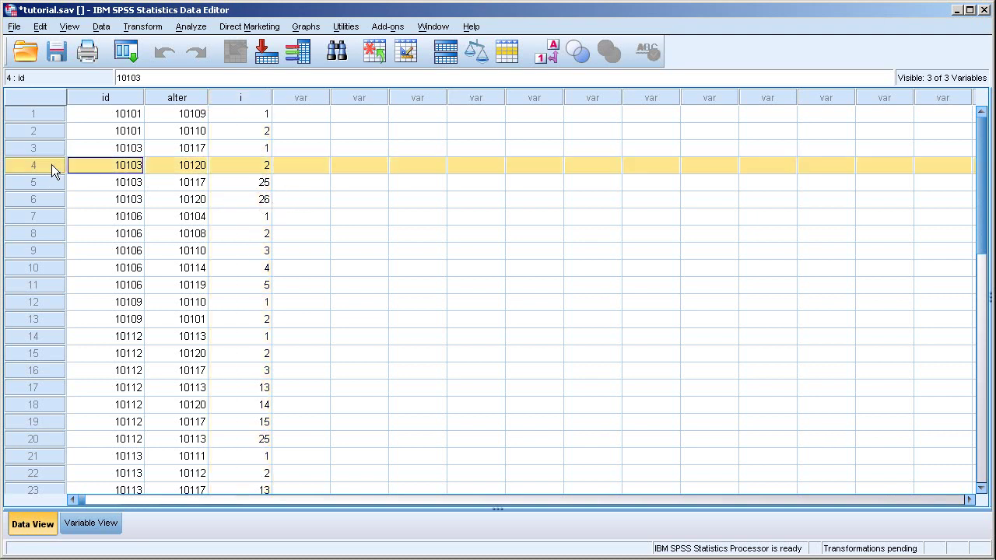
{"action": "left_click", "coordinate": [104, 182], "text": "shift"}
{"action": "left_click", "coordinate": [70, 202], "text": "shift"}
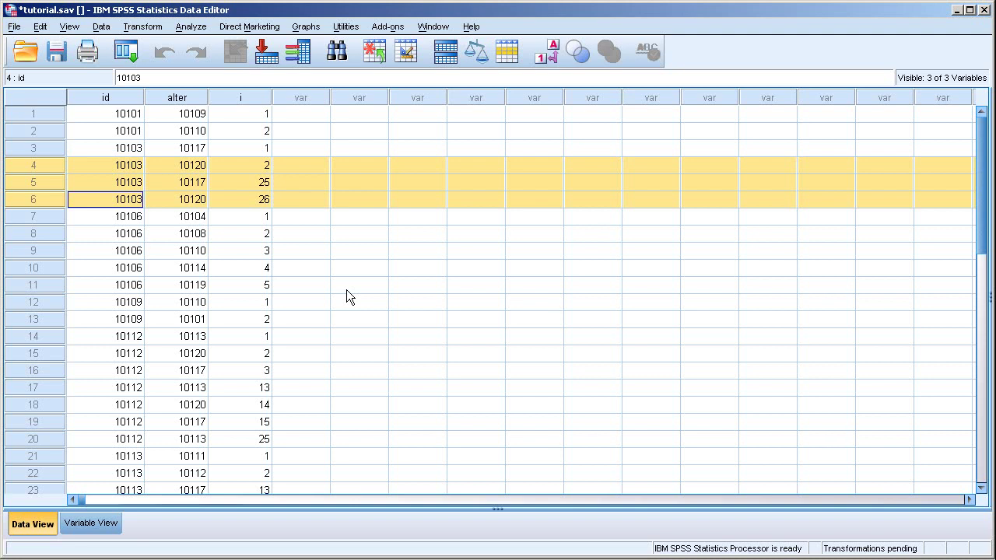
{"action": "key", "text": "alt+Tab"}
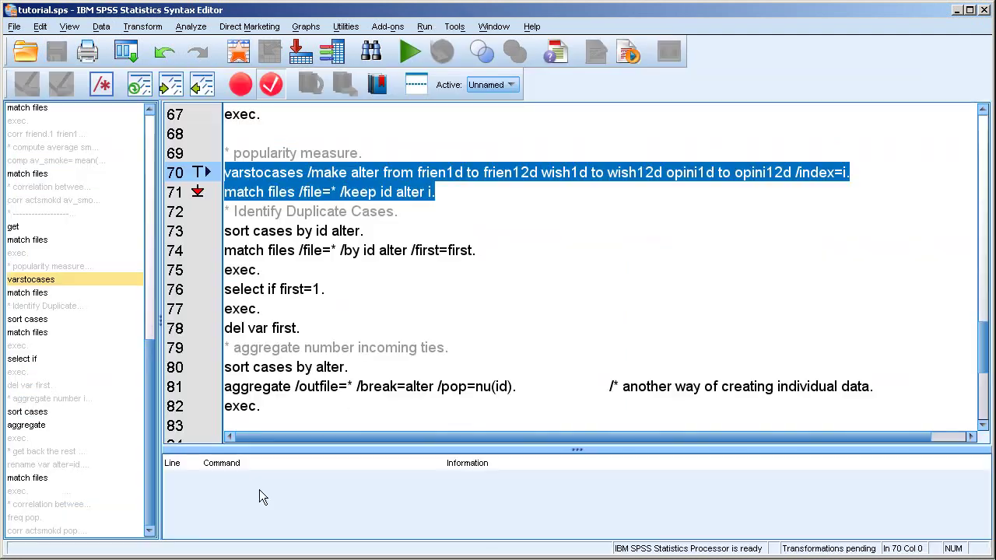
{"action": "left_click", "coordinate": [492, 256]}
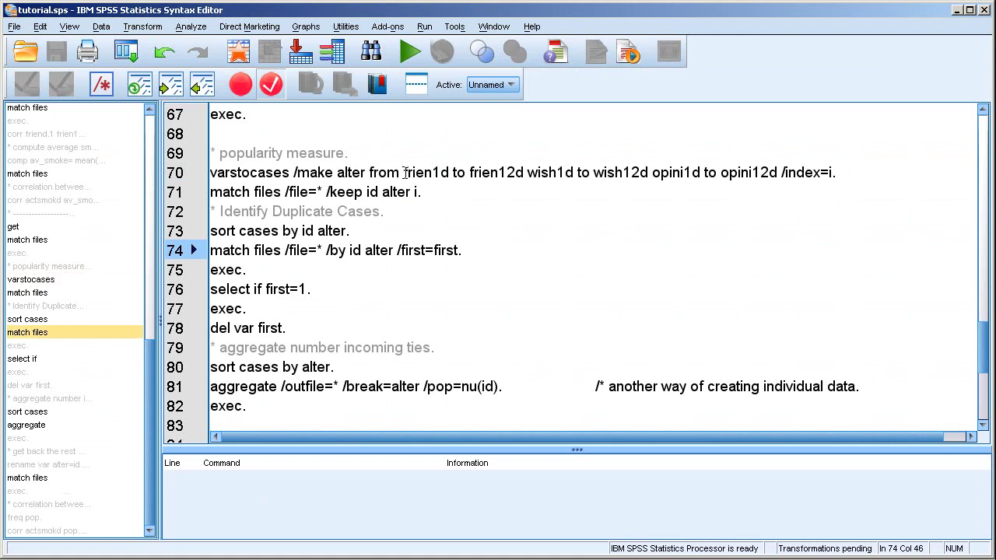
{"action": "left_click_drag", "start_coordinate": [402, 172], "coordinate": [779, 172]}
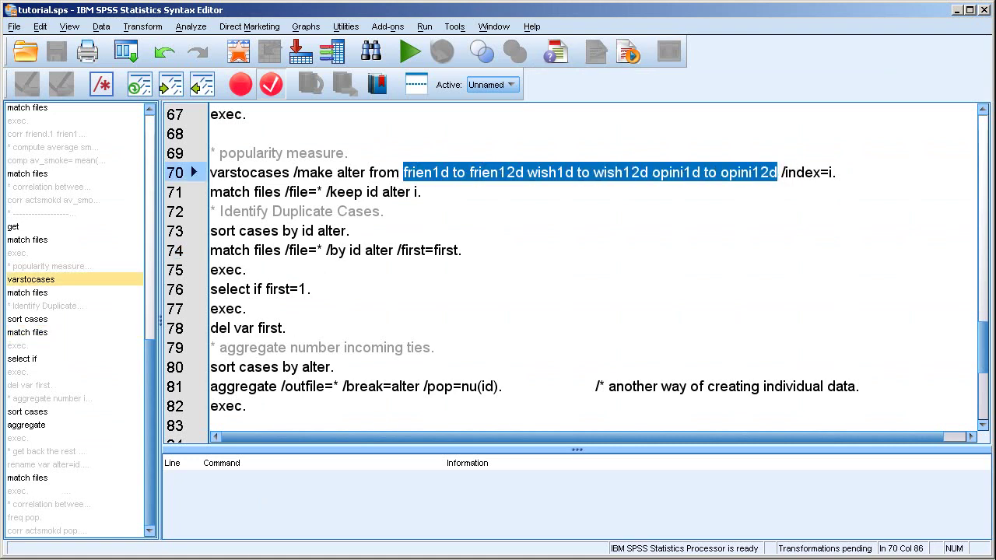
{"action": "key", "text": "alt+Tab"}
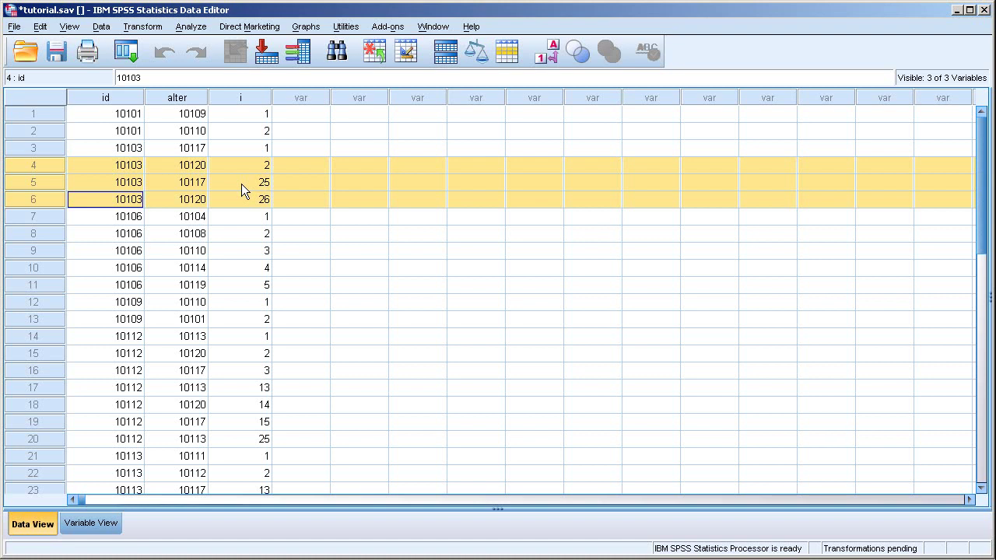
{"action": "left_click", "coordinate": [266, 182]}
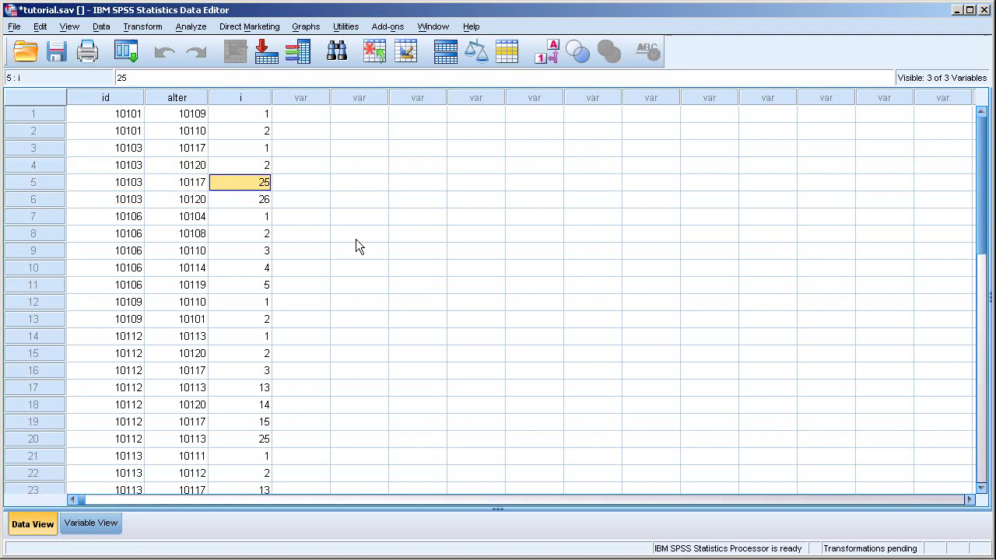
{"action": "left_click", "coordinate": [198, 183]}
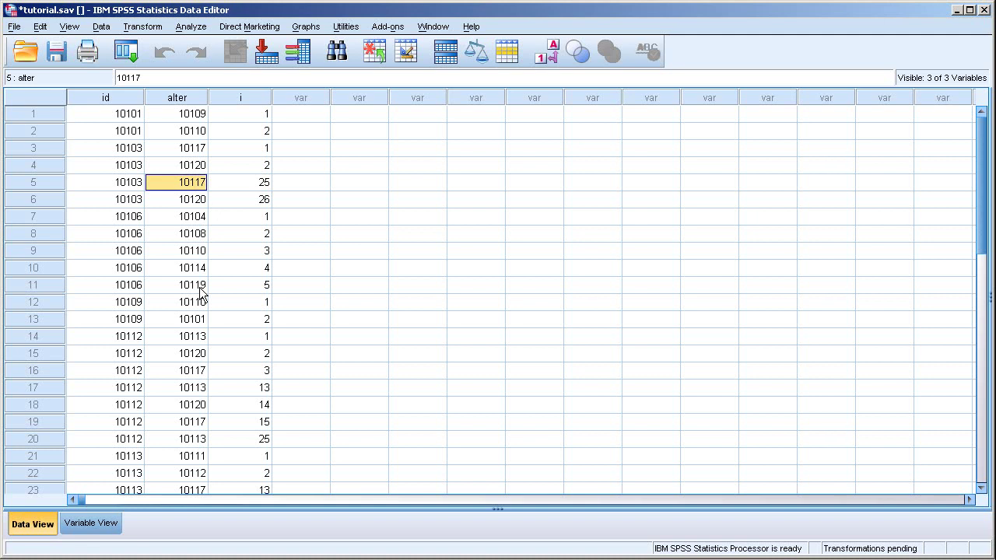
{"action": "left_click", "coordinate": [124, 189]}
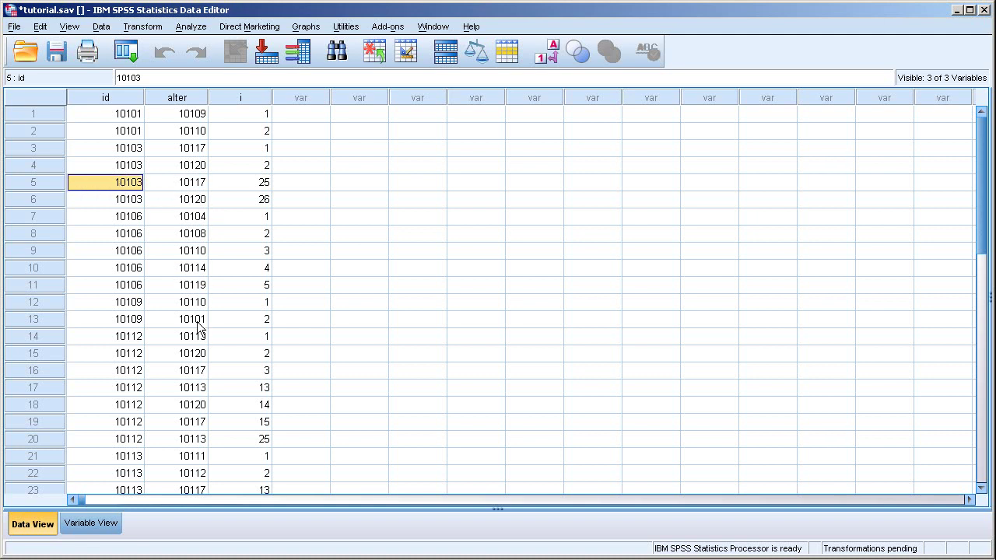
Step: Run line 73, 'sort cases by id alter.'
{"action": "key", "text": "alt+Tab"}
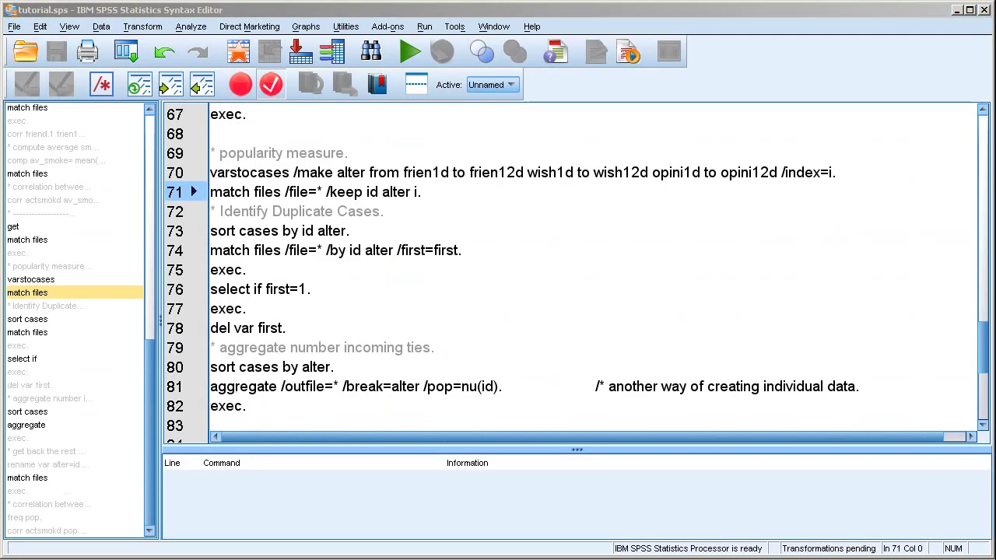
{"action": "key", "text": "Down"}
{"action": "key", "text": "Down"}
{"action": "key", "text": "Down"}
{"action": "key", "text": "Down"}
{"action": "key", "text": "Down"}
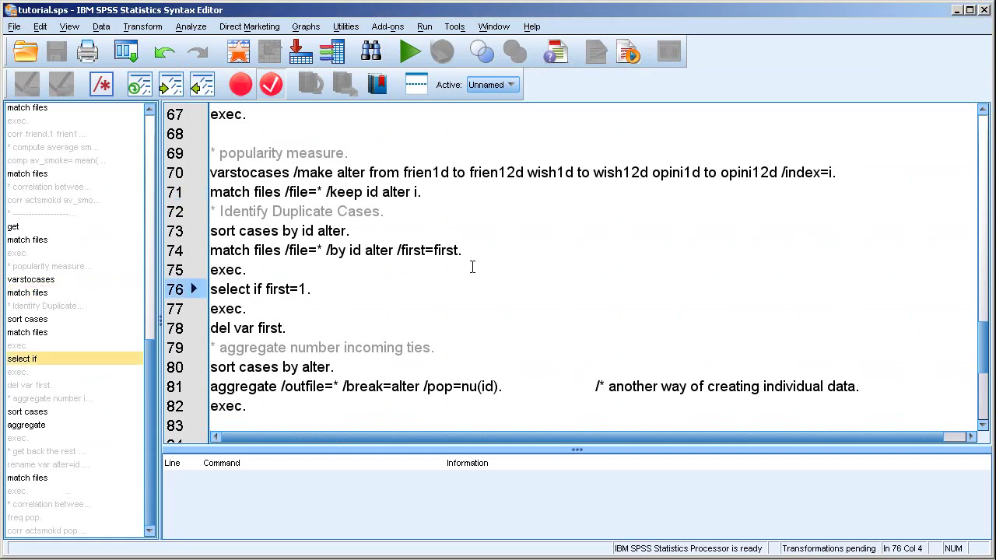
{"action": "scroll", "coordinate": [472, 267], "scroll_direction": "down", "scroll_amount": 1}
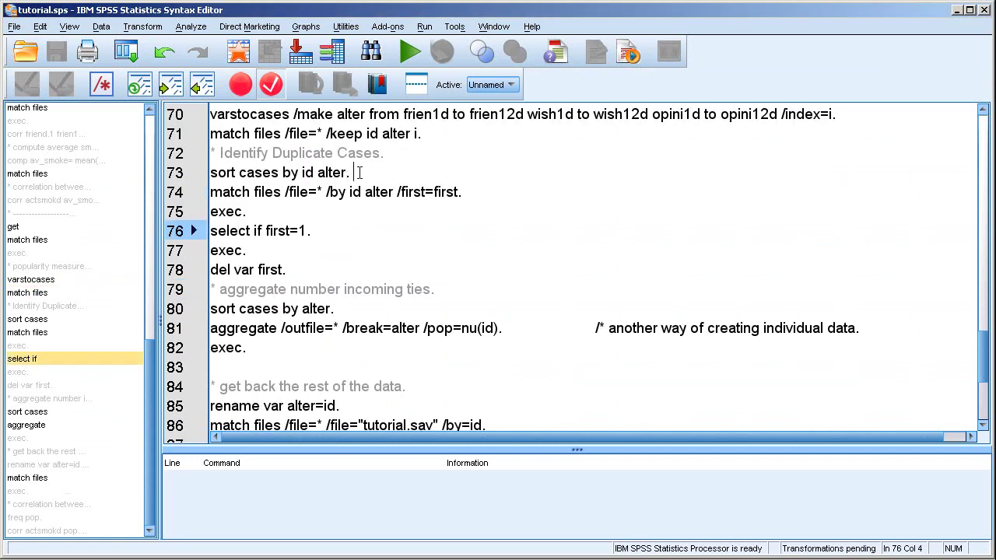
{"action": "left_click_drag", "start_coordinate": [356, 173], "coordinate": [187, 170]}
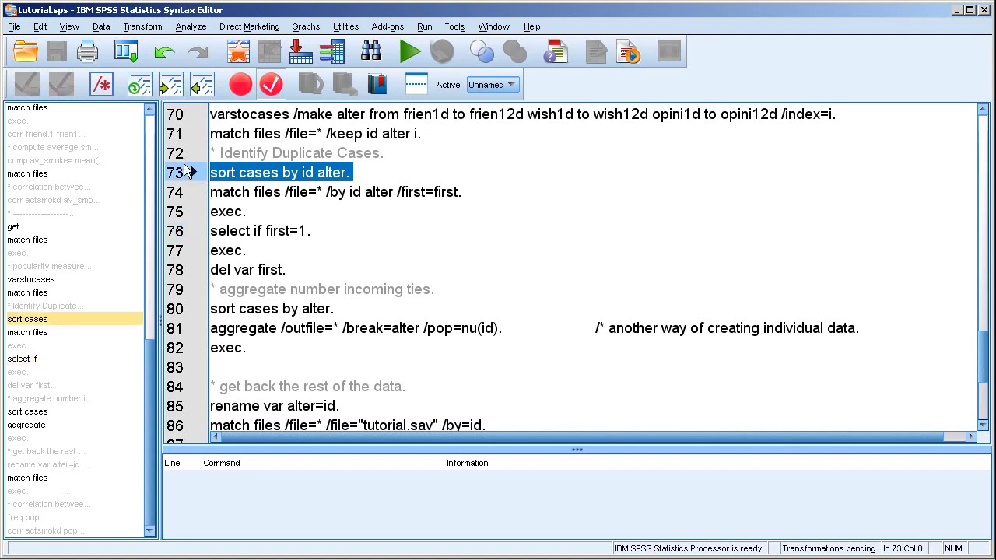
{"action": "key", "text": "ctrl+r"}
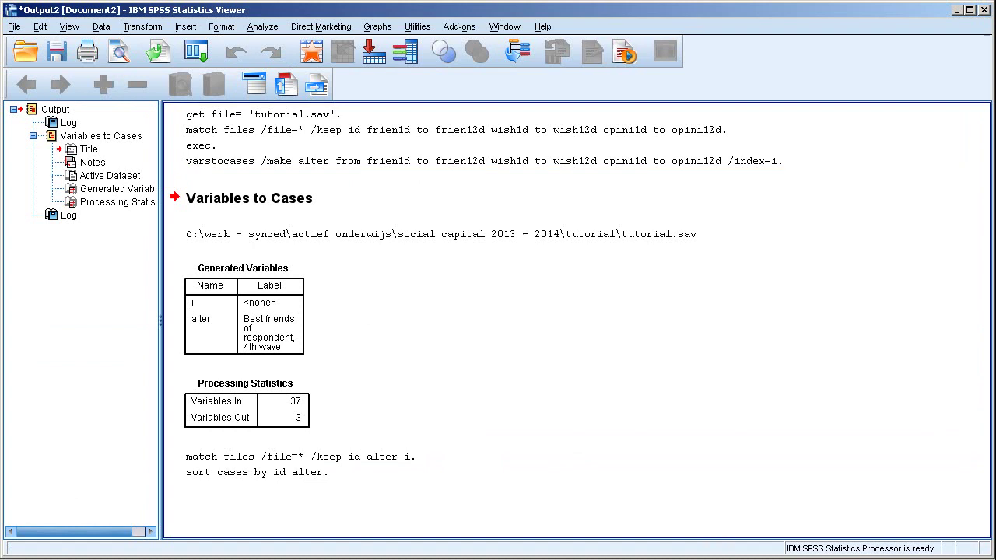
Step: Mark pupil 10103's two adjacent nominations of 10117 in rows 3–4 of the sorted data
{"action": "key", "text": "alt+Tab"}
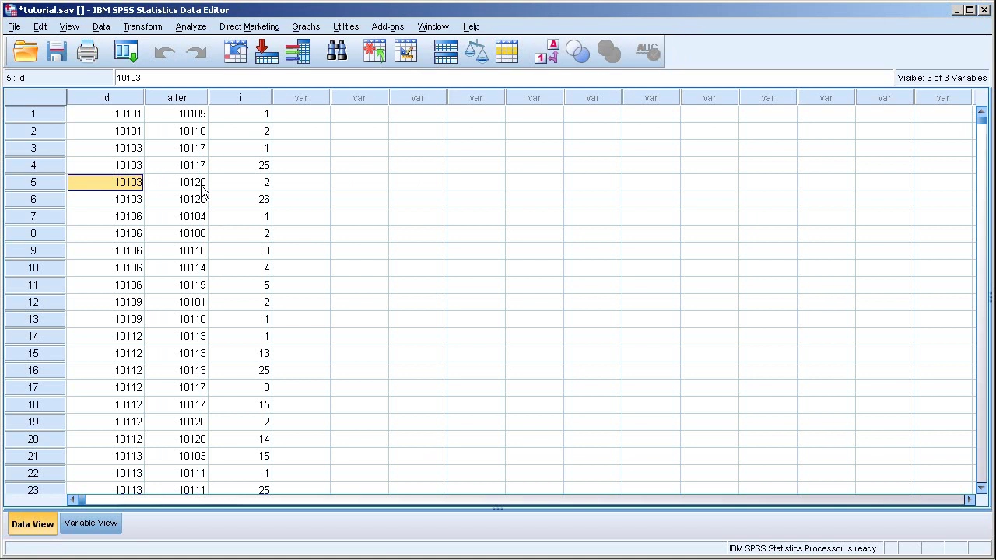
{"action": "left_click_drag", "start_coordinate": [133, 148], "coordinate": [173, 165]}
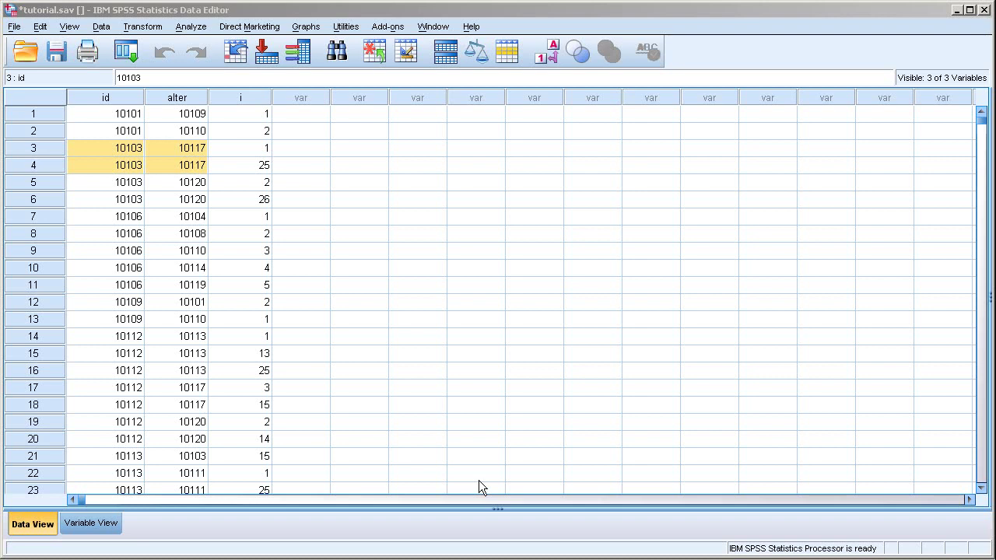
Step: Highlight match files, /first and /file=* on line 74 to explain them
{"action": "left_click", "coordinate": [123, 552]}
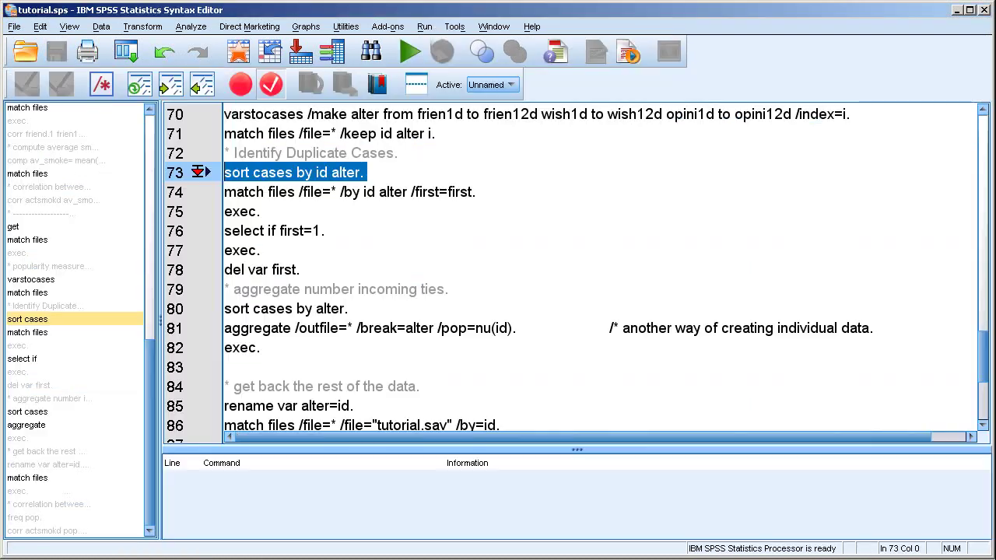
{"action": "left_click", "coordinate": [338, 231]}
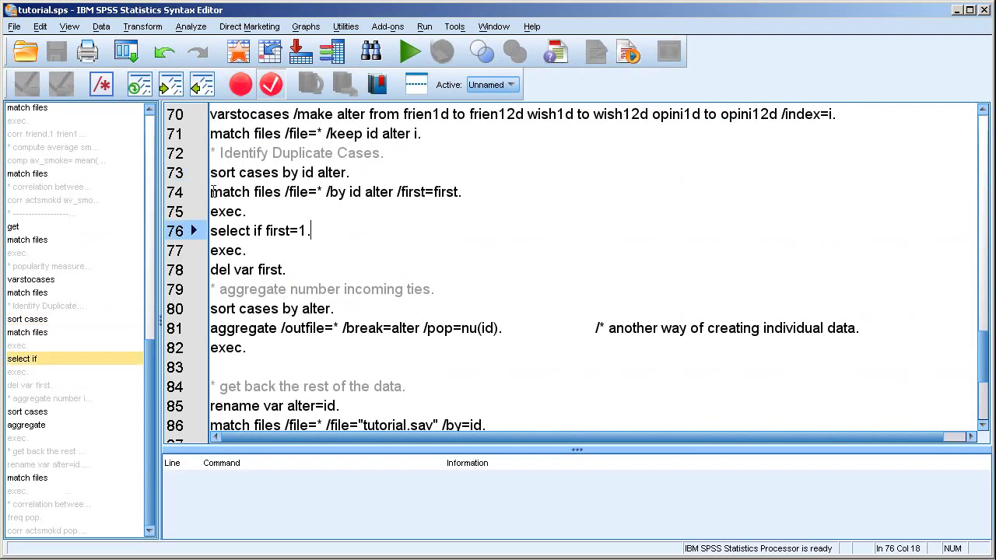
{"action": "left_click_drag", "start_coordinate": [211, 193], "coordinate": [476, 191]}
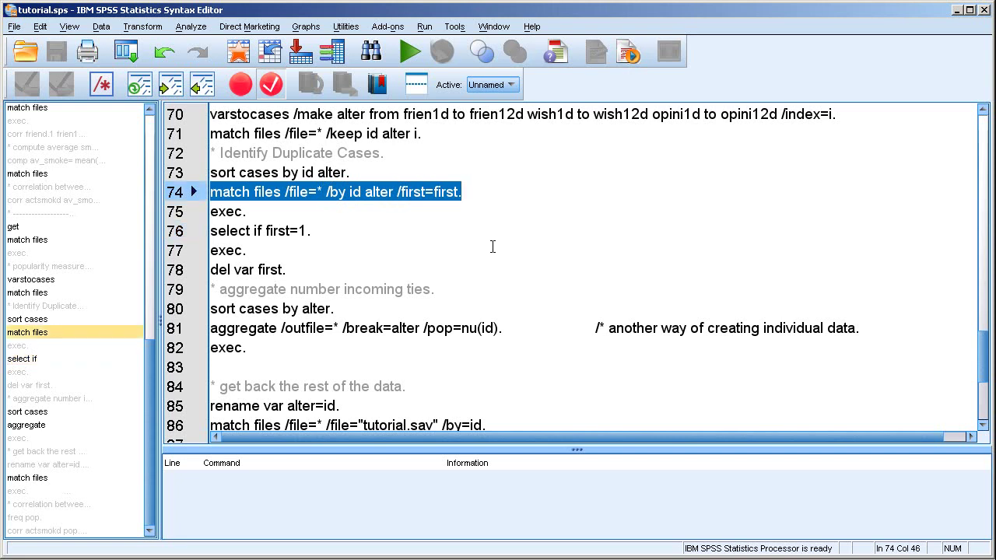
{"action": "left_click", "coordinate": [413, 232]}
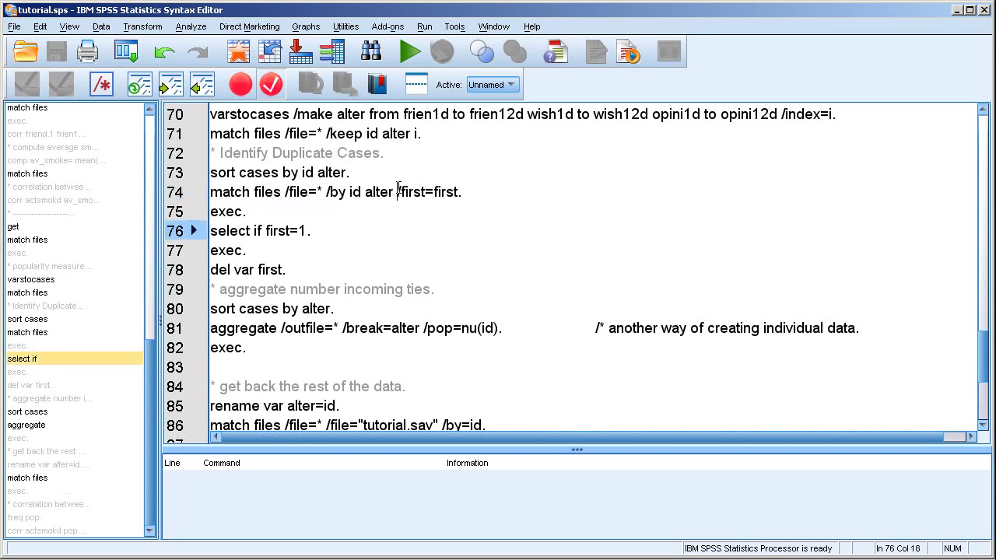
{"action": "left_click_drag", "start_coordinate": [398, 191], "coordinate": [427, 192]}
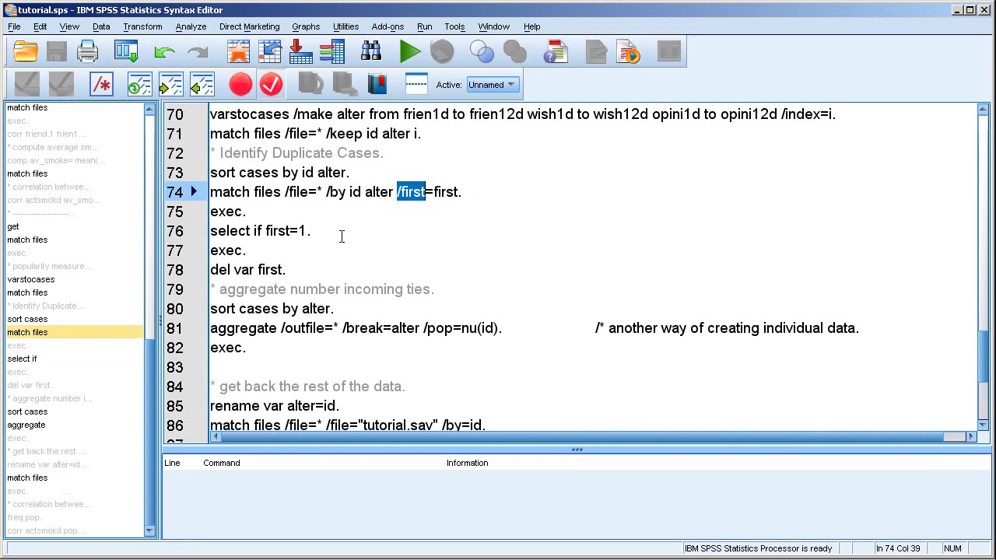
{"action": "left_click_drag", "start_coordinate": [286, 191], "coordinate": [324, 192]}
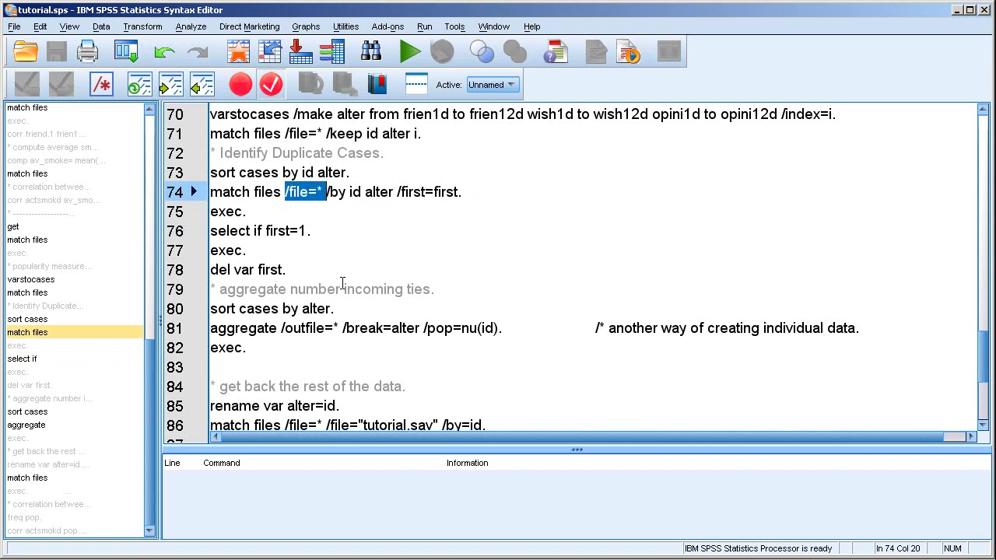
{"action": "left_click", "coordinate": [327, 191]}
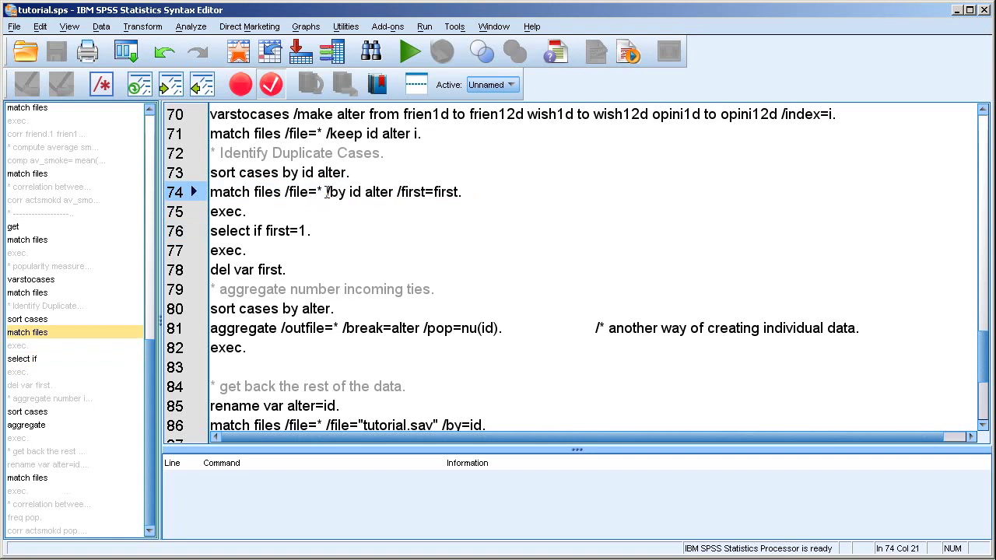
Step: Explain the /by id alter matching, then run lines 74–75 to create the first flag
{"action": "left_click_drag", "start_coordinate": [327, 191], "coordinate": [393, 196]}
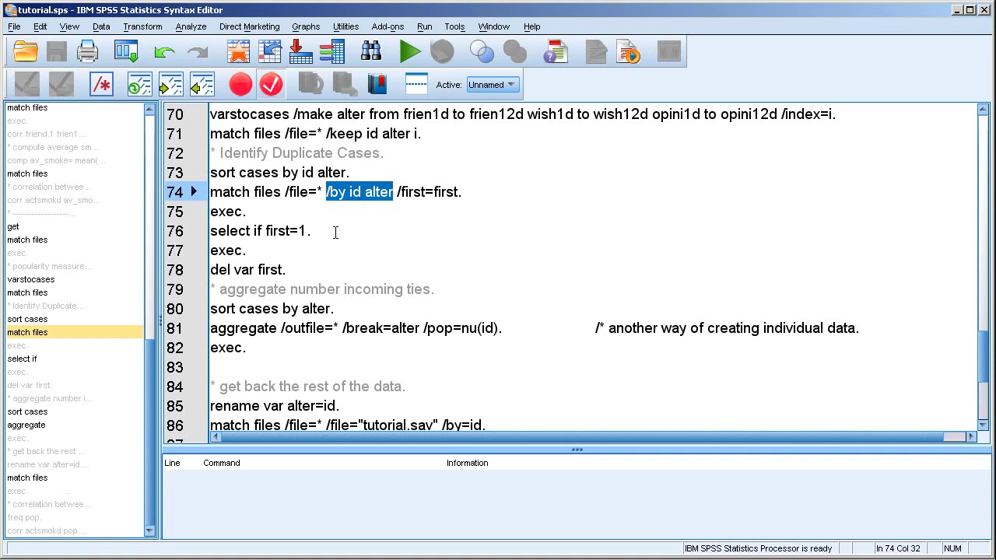
{"action": "key", "text": "Down"}
{"action": "left_click_drag", "start_coordinate": [348, 192], "coordinate": [396, 191]}
{"action": "left_click_drag", "start_coordinate": [251, 213], "coordinate": [199, 193]}
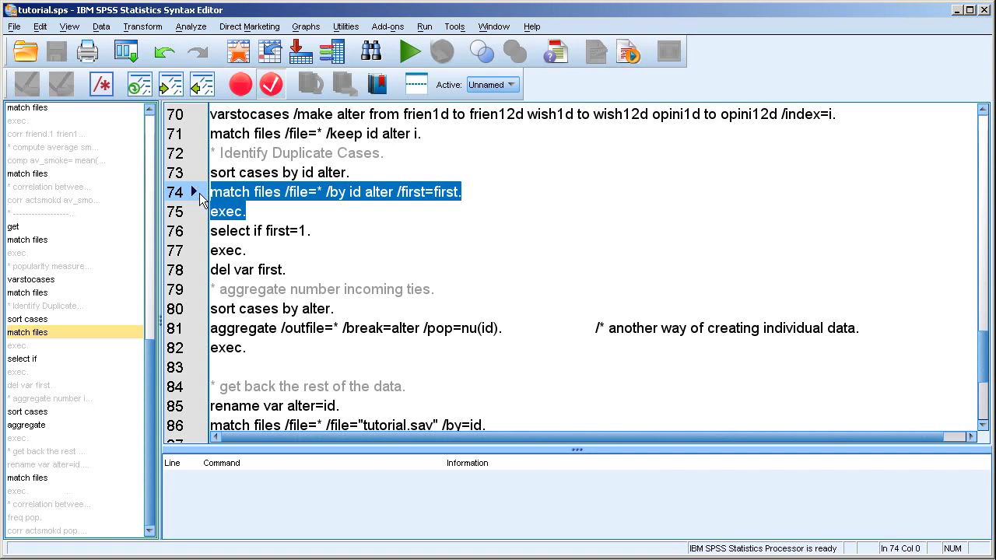
{"action": "key", "text": "ctrl+r"}
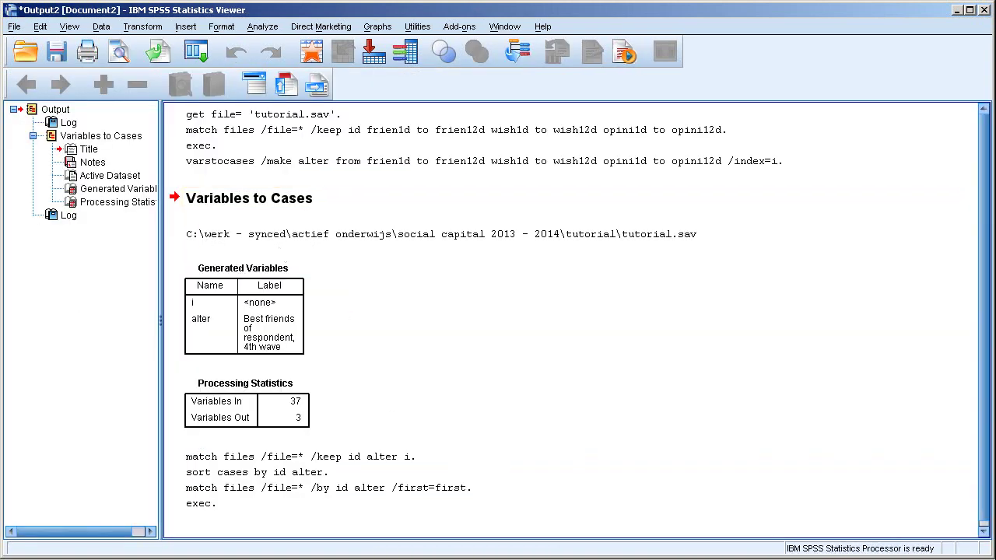
Step: Check the new first column, confirming row 4's repeated 10103–10117 pair has first = 0
{"action": "left_click", "coordinate": [464, 558]}
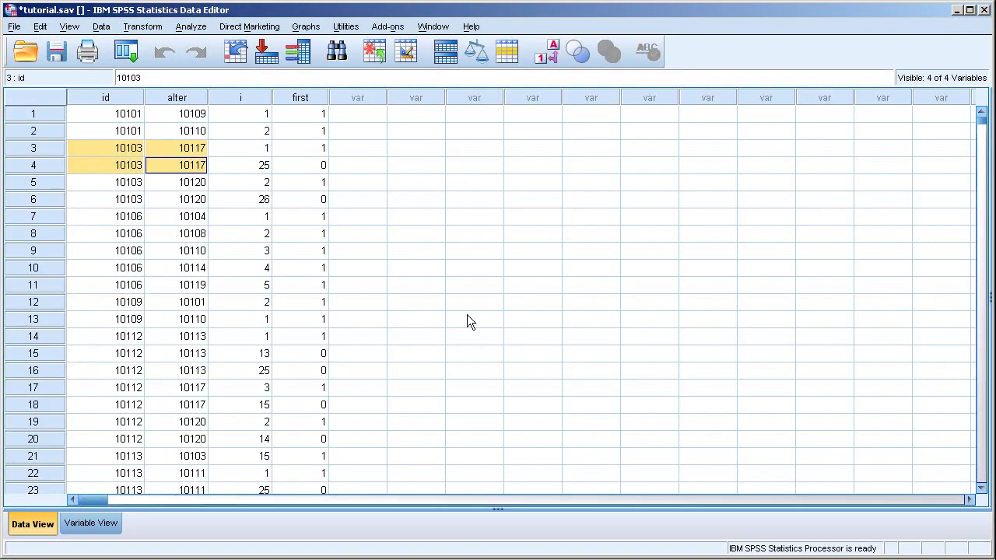
{"action": "left_click", "coordinate": [459, 285]}
{"action": "left_click", "coordinate": [305, 98]}
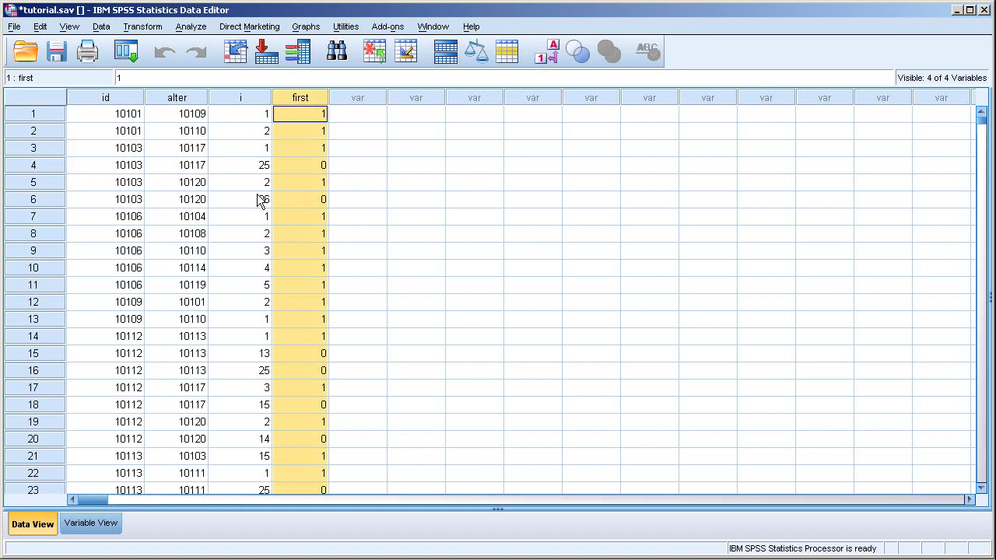
{"action": "left_click", "coordinate": [346, 131]}
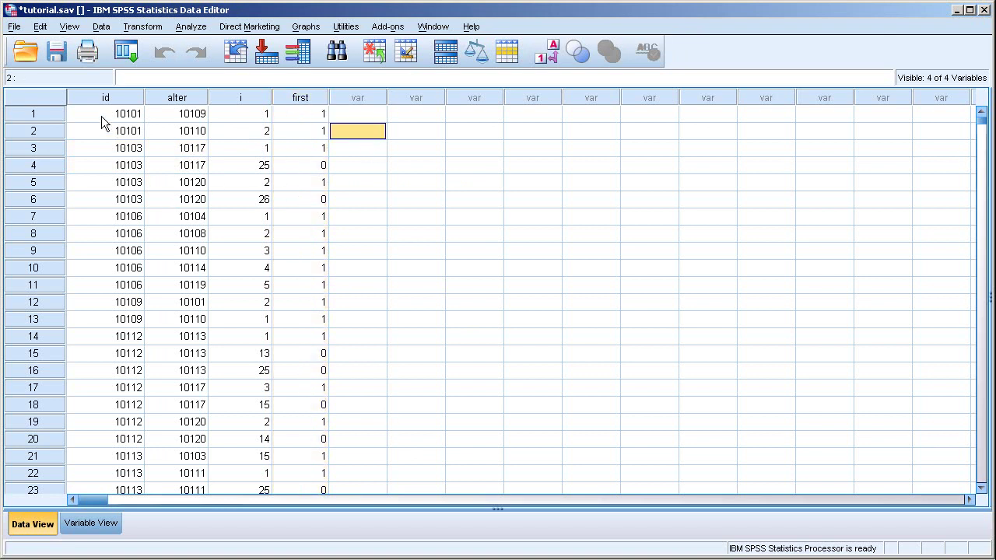
{"action": "left_click_drag", "start_coordinate": [101, 116], "coordinate": [193, 148]}
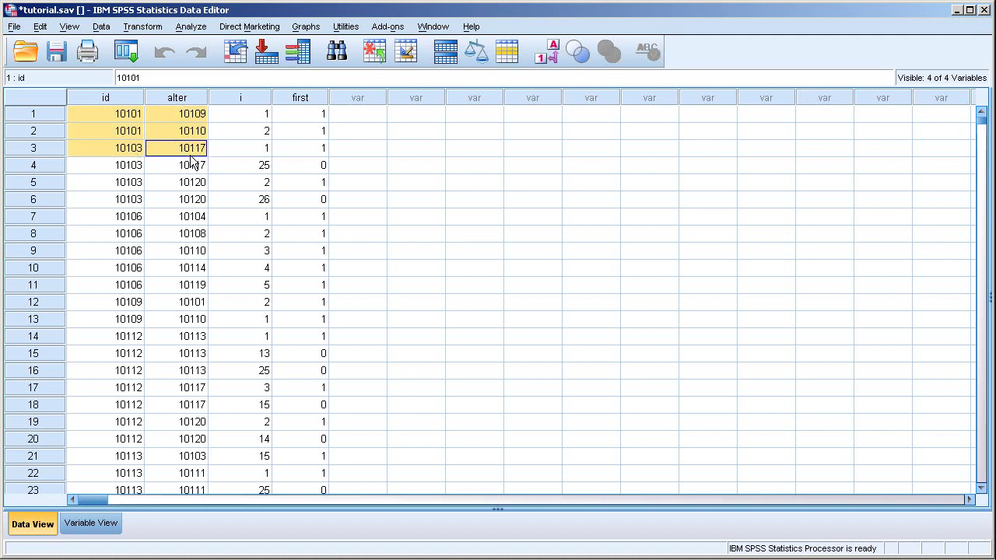
{"action": "left_click", "coordinate": [325, 161]}
{"action": "left_click", "coordinate": [113, 167]}
{"action": "left_click_drag", "start_coordinate": [113, 171], "coordinate": [153, 148]}
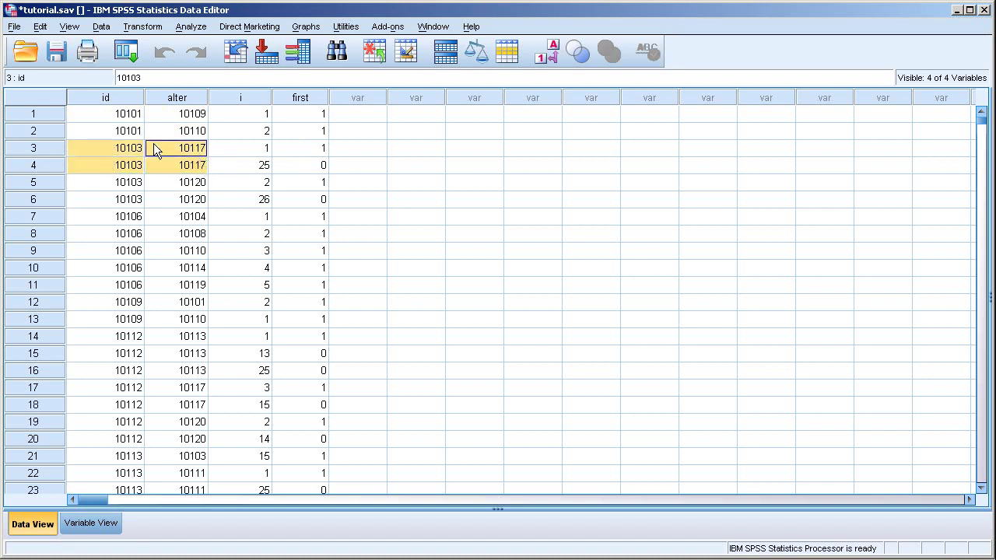
{"action": "left_click", "coordinate": [324, 173]}
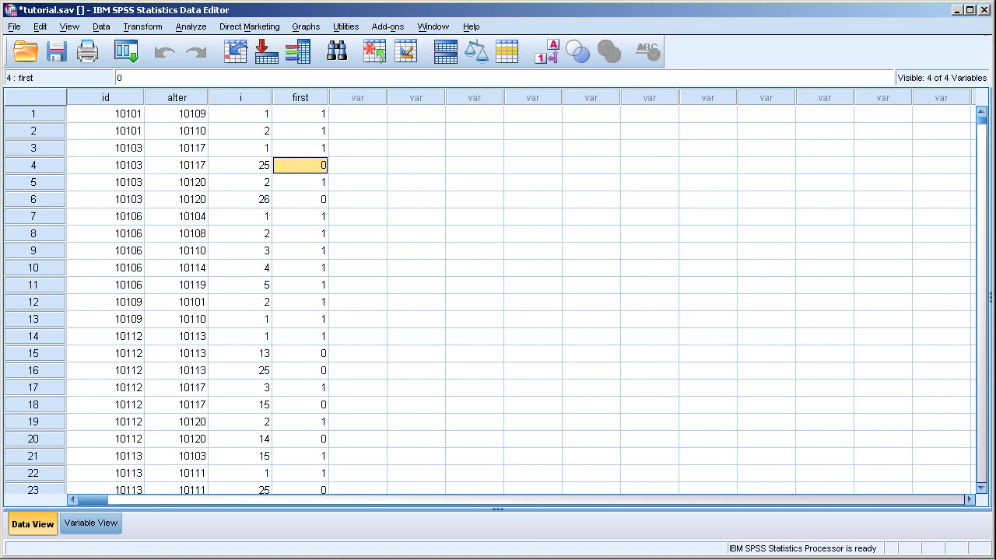
{"action": "key", "text": "alt+Tab"}
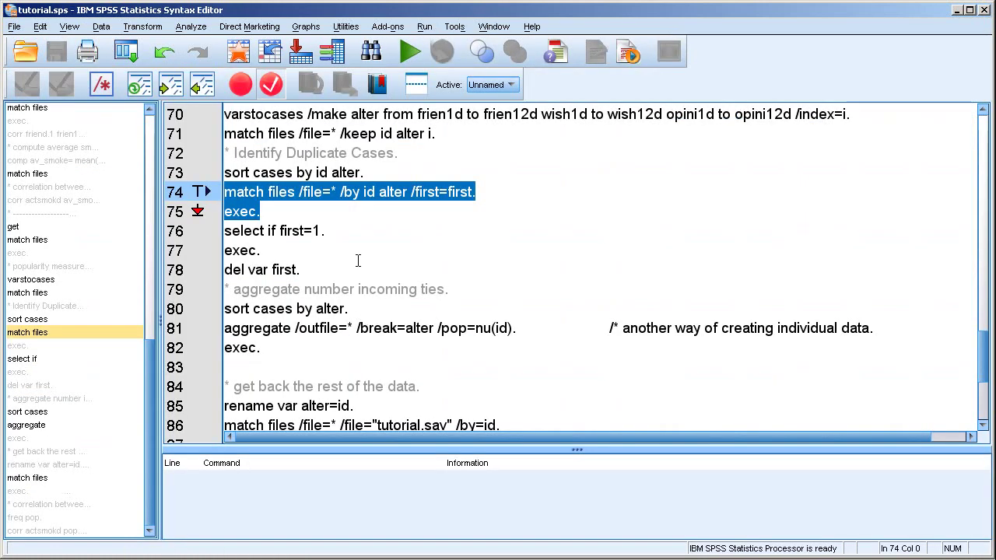
Step: Run lines 76–78, select if first=1 and del var first, to keep each tie once
{"action": "left_click", "coordinate": [274, 233]}
{"action": "double_click", "coordinate": [257, 231]}
{"action": "left_click_drag", "start_coordinate": [255, 231], "coordinate": [313, 232]}
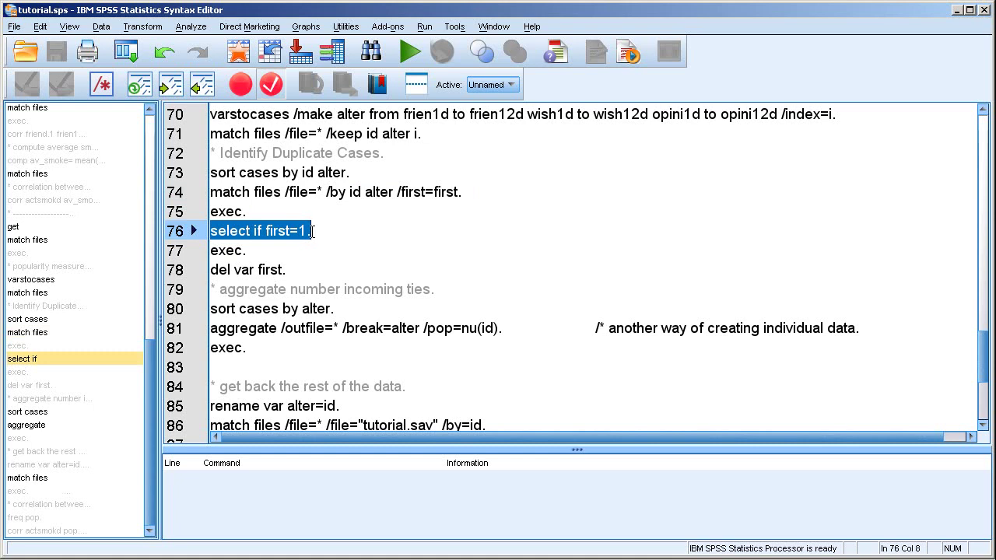
{"action": "left_click_drag", "start_coordinate": [312, 231], "coordinate": [336, 264]}
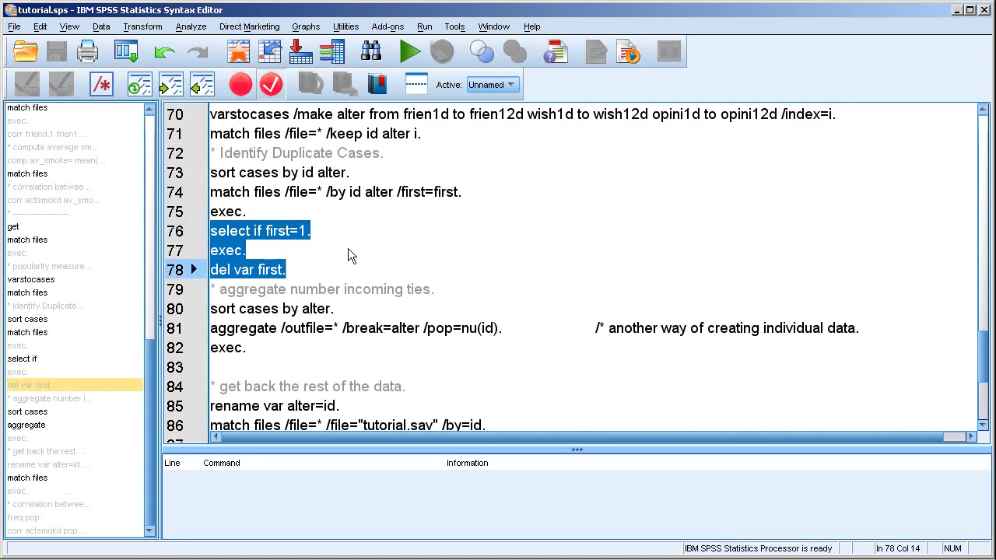
{"action": "key", "text": "ctrl+r"}
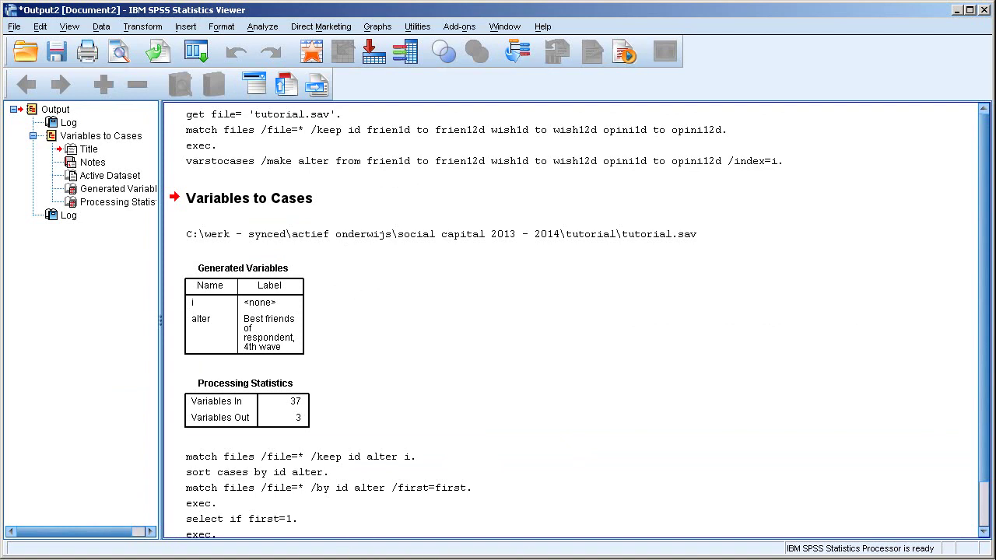
{"action": "left_click", "coordinate": [439, 558]}
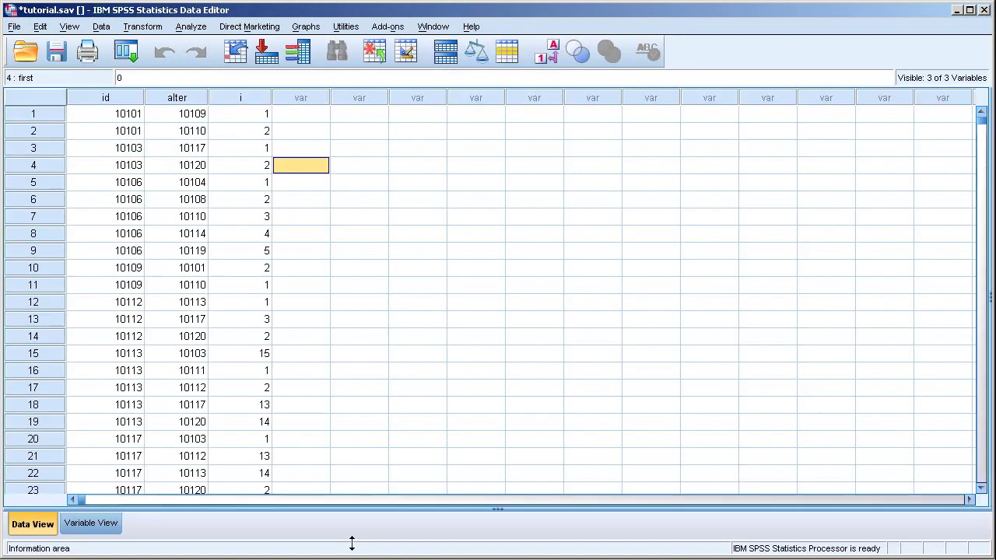
Step: Review the first pupil's id and named friend in the alter column, then select 'sort cases by alter.'
{"action": "left_click", "coordinate": [100, 117]}
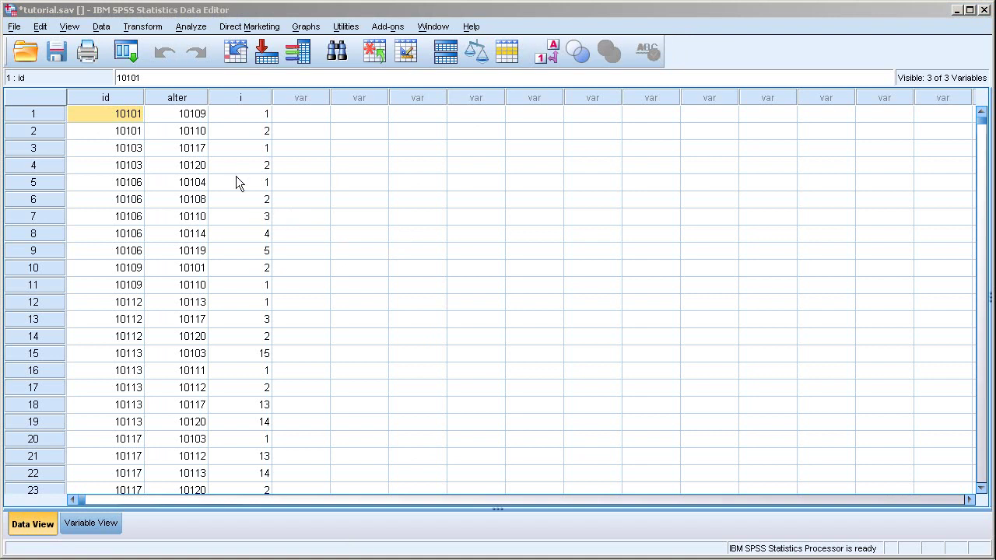
{"action": "left_click", "coordinate": [183, 118]}
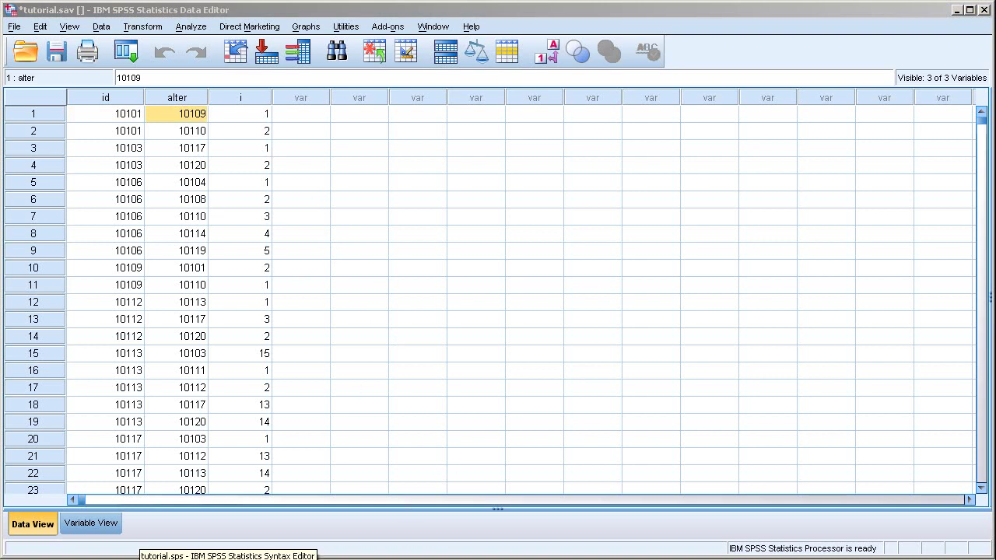
{"action": "left_click", "coordinate": [148, 559]}
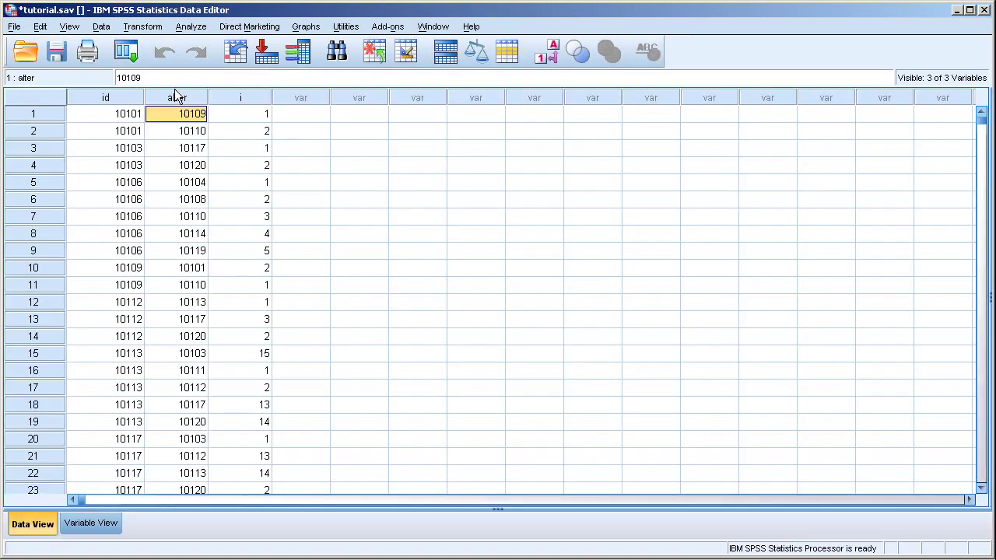
{"action": "left_click", "coordinate": [176, 96]}
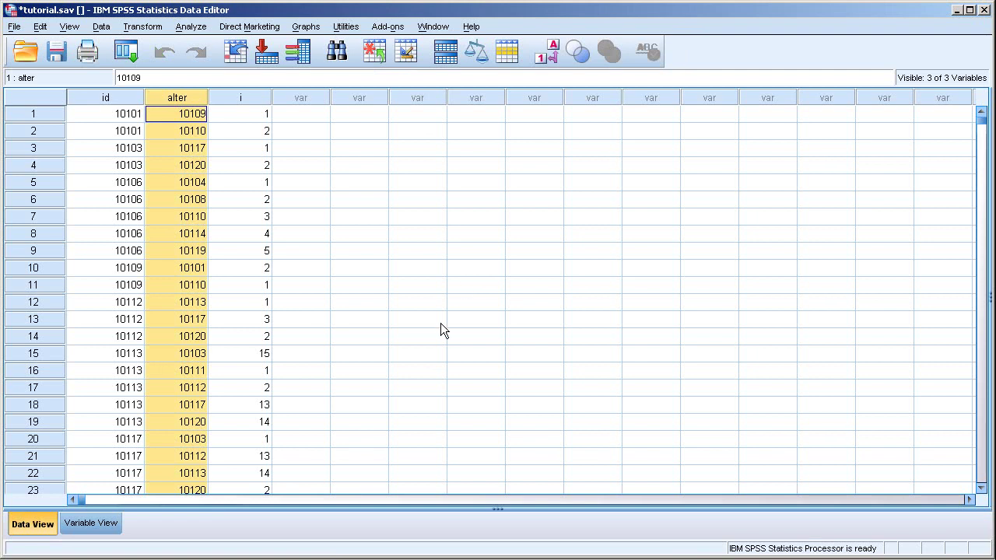
{"action": "key", "text": "alt+Tab"}
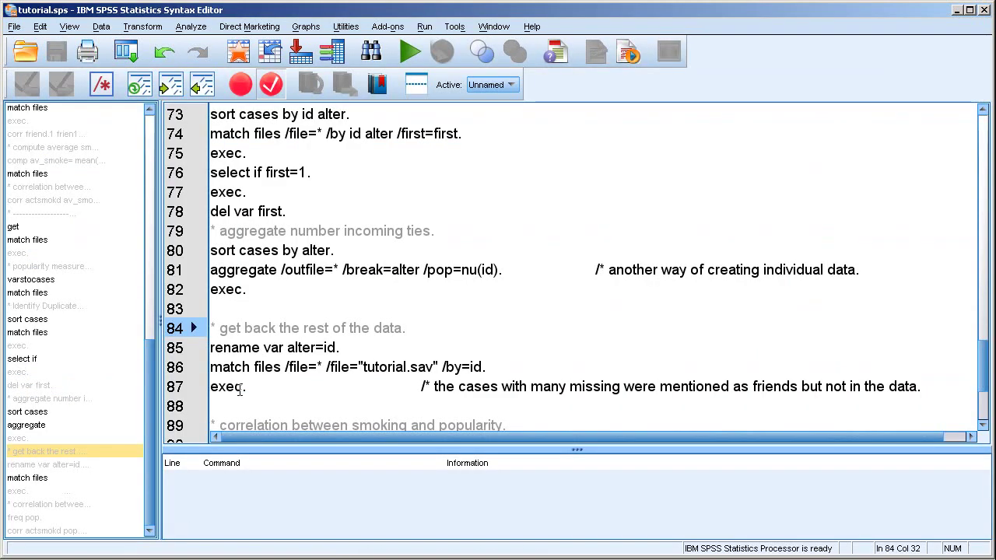
{"action": "left_click_drag", "start_coordinate": [244, 328], "coordinate": [254, 322]}
Step: Run 'sort cases by alter' and confirm friend 10103's three nominations are adjacent
{"action": "left_click_drag", "start_coordinate": [344, 251], "coordinate": [204, 251]}
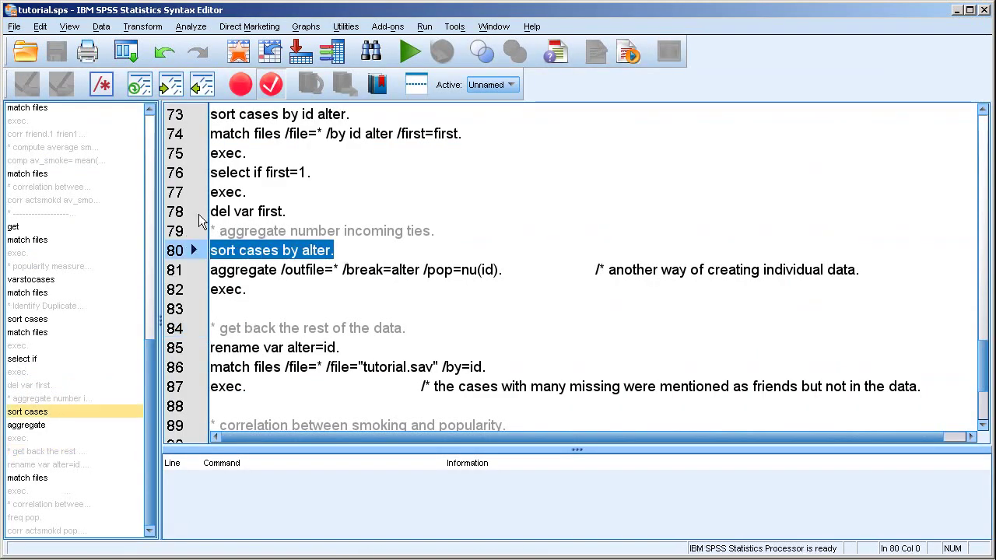
{"action": "key", "text": "ctrl+r"}
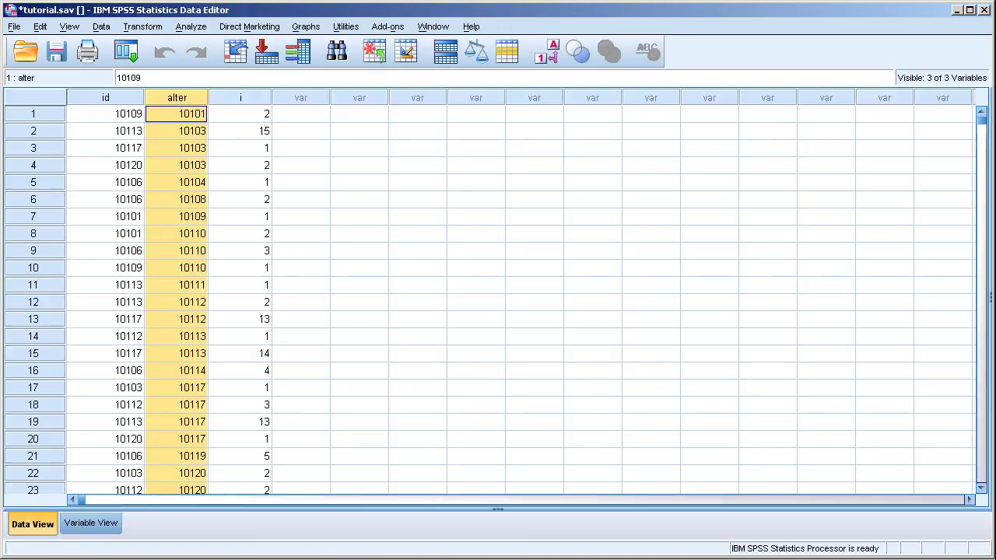
{"action": "left_click", "coordinate": [396, 556]}
{"action": "left_click", "coordinate": [379, 360]}
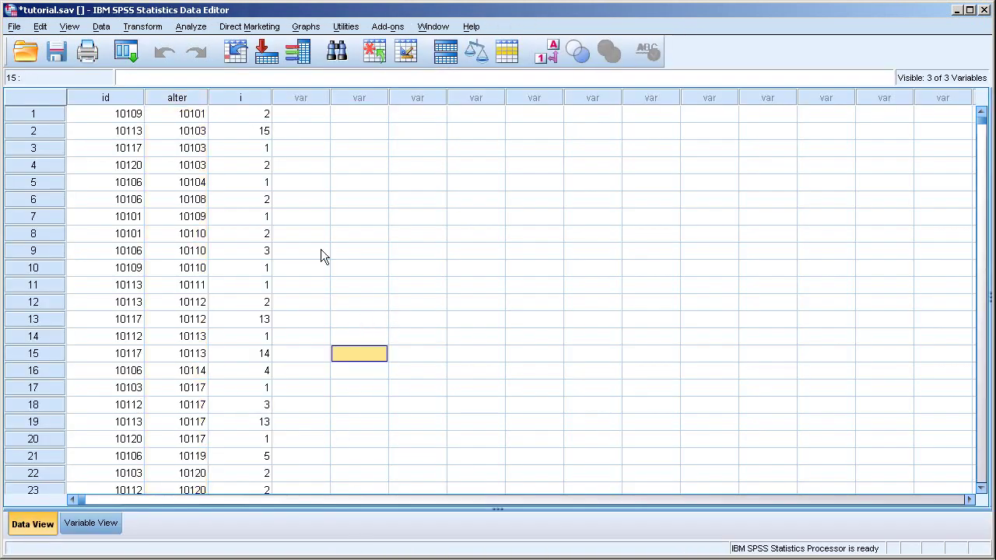
{"action": "left_click_drag", "start_coordinate": [171, 139], "coordinate": [170, 161]}
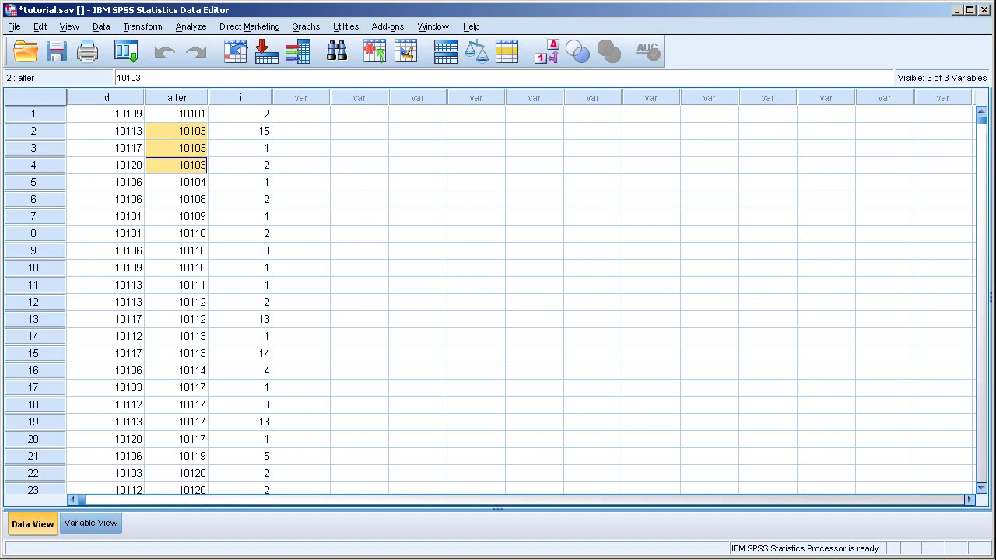
{"action": "key", "text": "alt+Tab"}
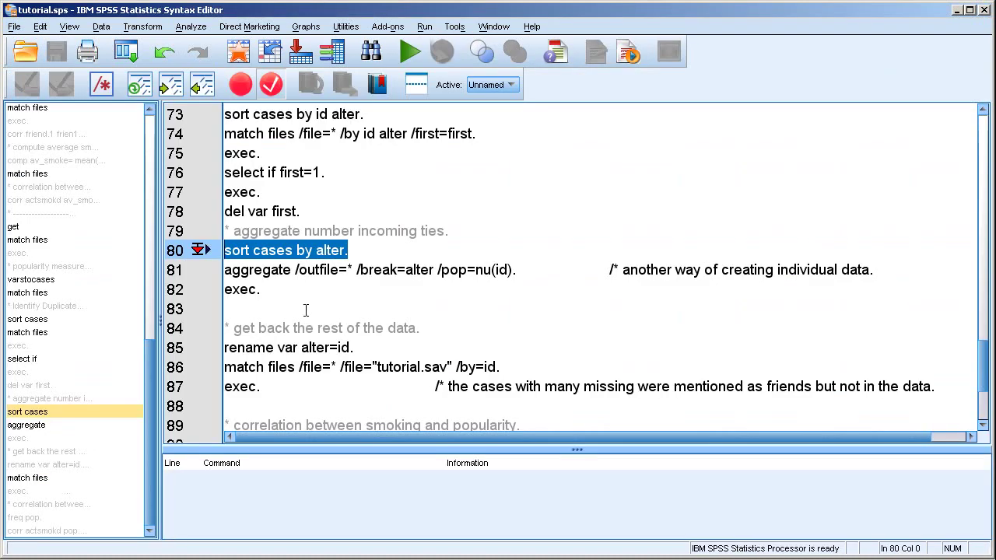
{"action": "key", "text": "Down"}
{"action": "key", "text": "Down"}
{"action": "key", "text": "Down"}
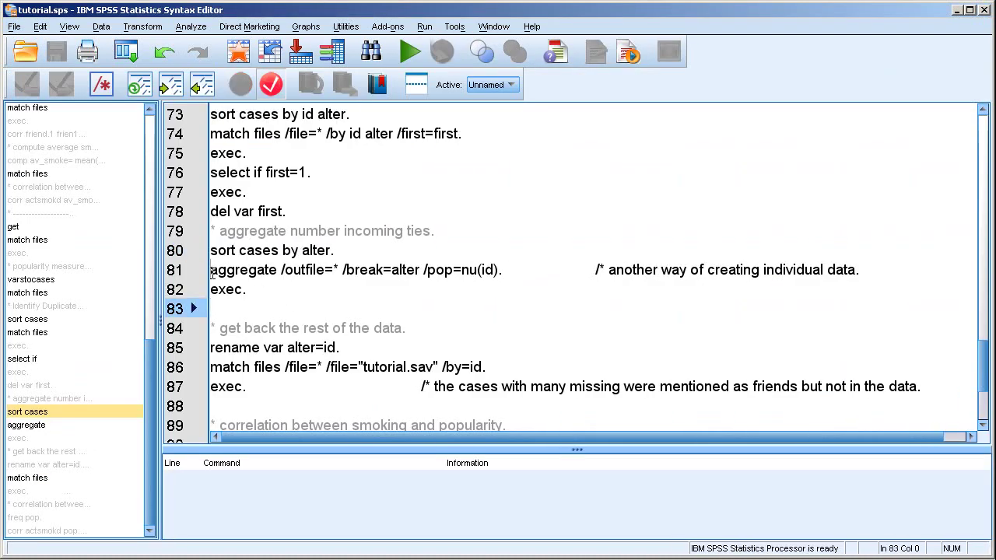
{"action": "left_click_drag", "start_coordinate": [211, 272], "coordinate": [340, 270]}
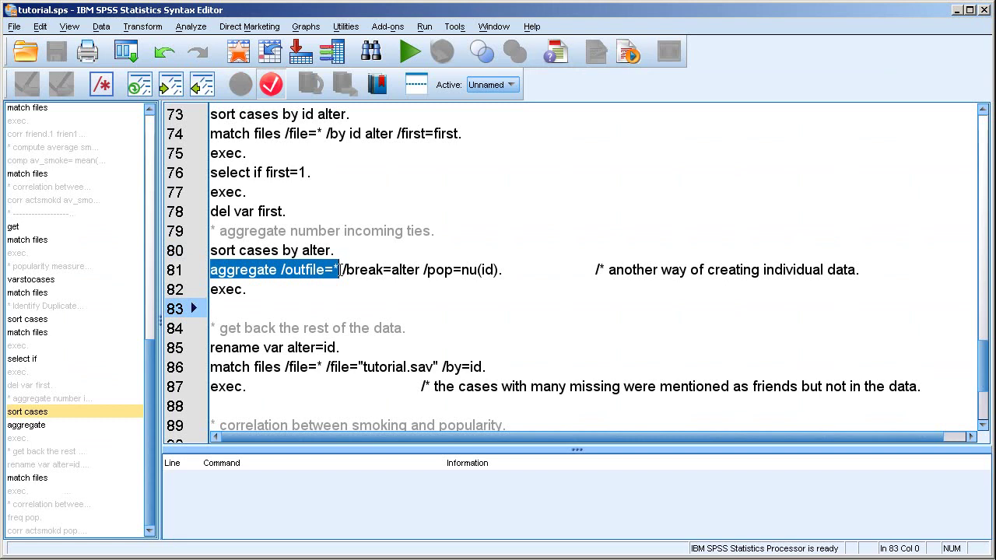
{"action": "left_click_drag", "start_coordinate": [341, 270], "coordinate": [393, 270]}
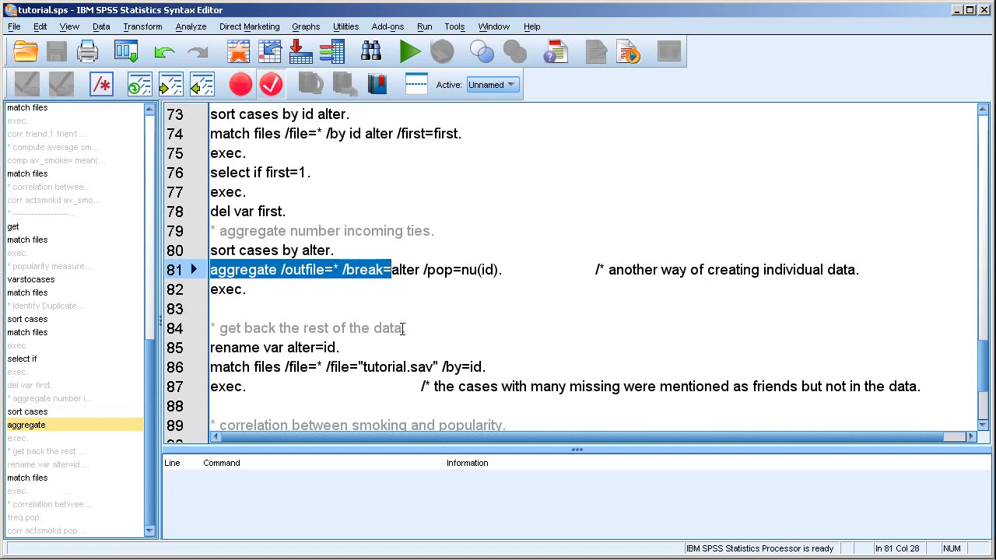
{"action": "left_click", "coordinate": [424, 269]}
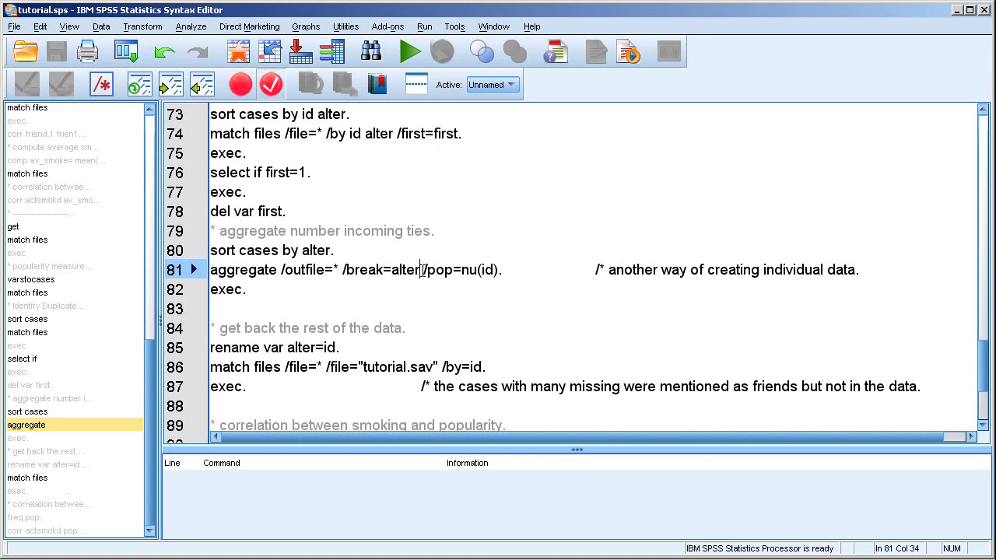
{"action": "left_click_drag", "start_coordinate": [422, 269], "coordinate": [456, 271]}
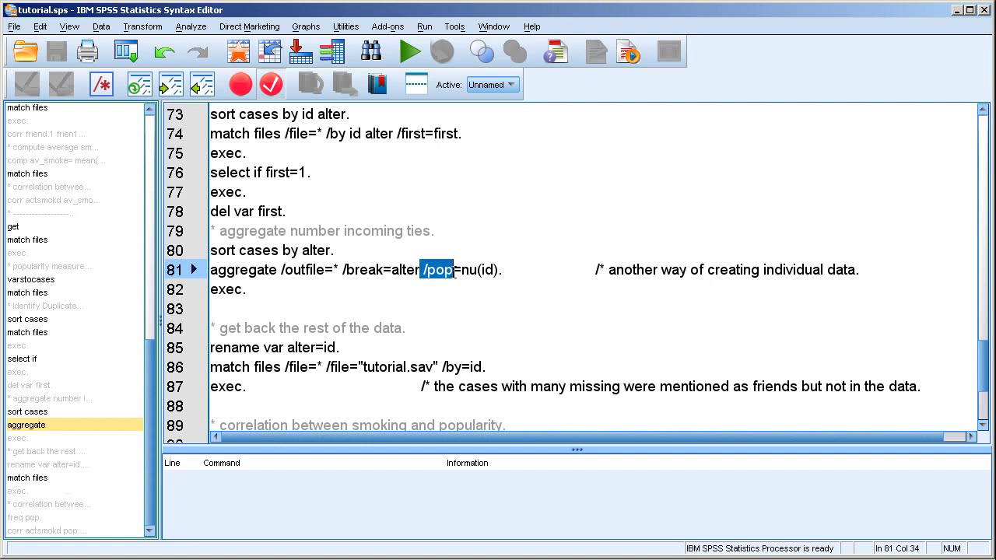
{"action": "key", "text": "Down"}
{"action": "key", "text": "Down"}
{"action": "key", "text": "Down"}
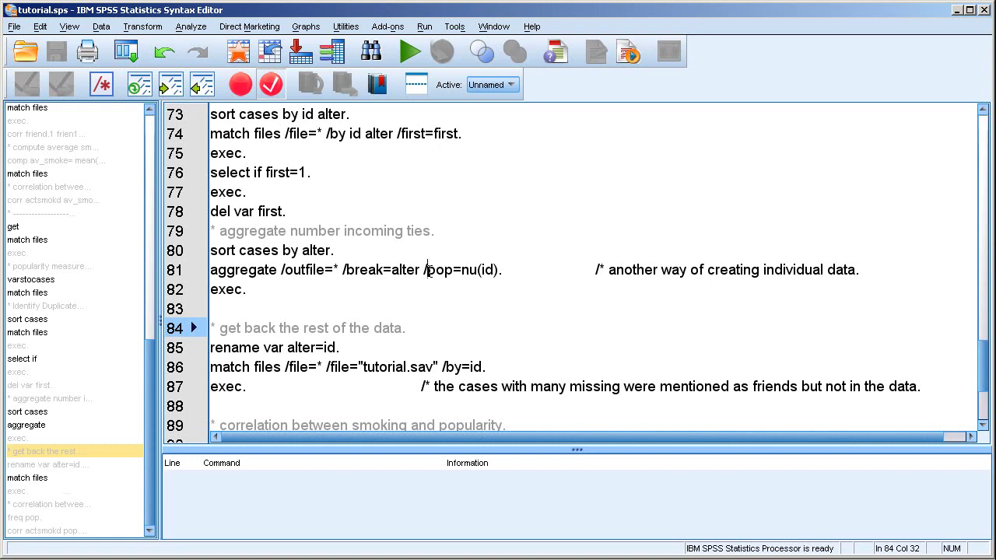
{"action": "left_click_drag", "start_coordinate": [427, 269], "coordinate": [453, 270]}
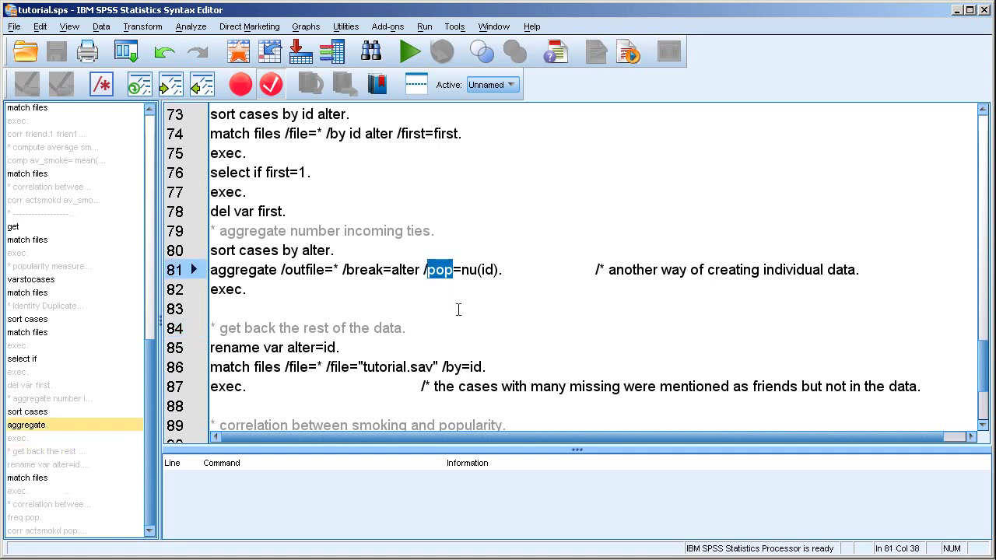
{"action": "left_click", "coordinate": [465, 269]}
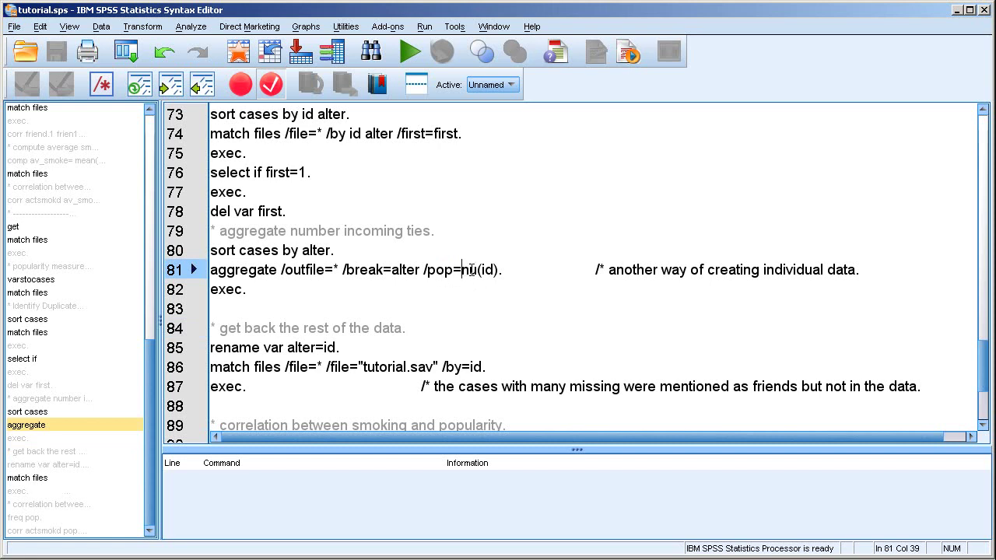
{"action": "double_click", "coordinate": [487, 269]}
{"action": "left_click", "coordinate": [327, 555]}
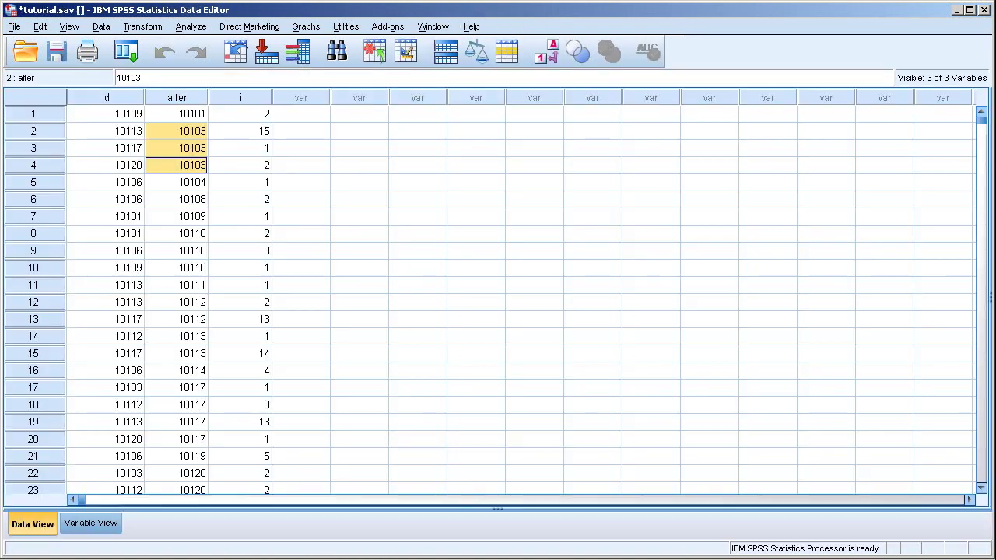
{"action": "left_click", "coordinate": [226, 132]}
{"action": "left_click_drag", "start_coordinate": [199, 131], "coordinate": [200, 166]}
{"action": "left_click_drag", "start_coordinate": [125, 134], "coordinate": [128, 168]}
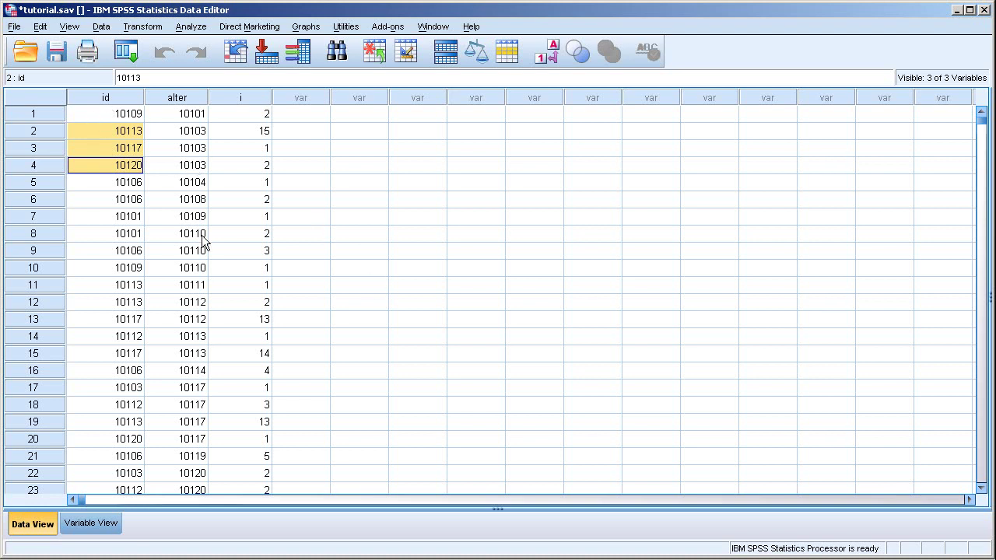
Step: Run the aggregate /break=alter /pop=nu(id) and exec lines 81–82
{"action": "key", "text": "alt+Tab"}
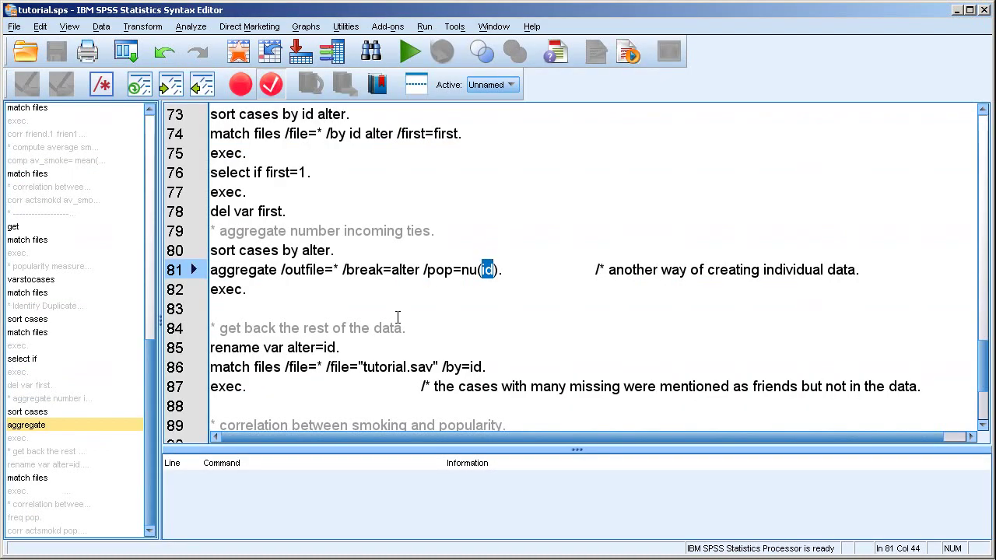
{"action": "left_click", "coordinate": [361, 308]}
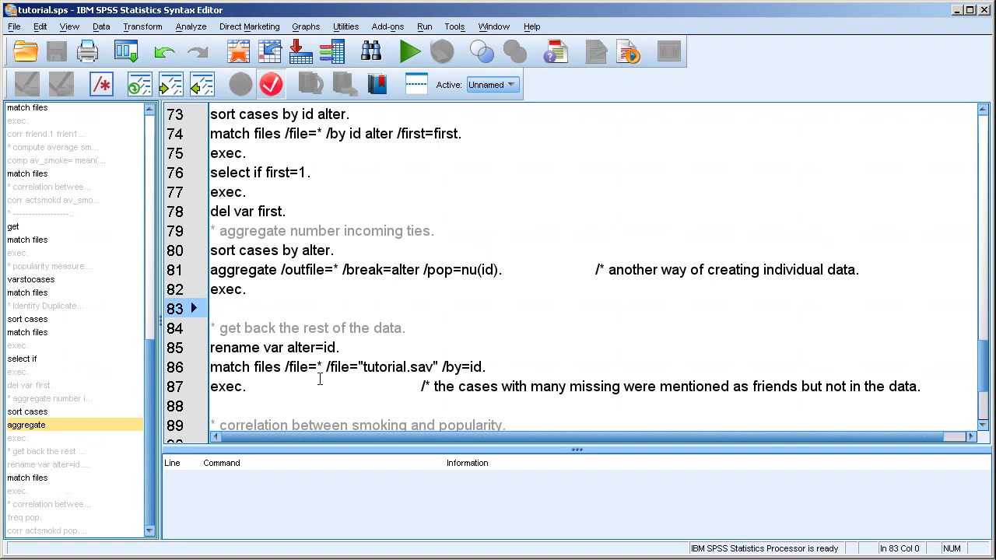
{"action": "left_click_drag", "start_coordinate": [263, 289], "coordinate": [187, 273]}
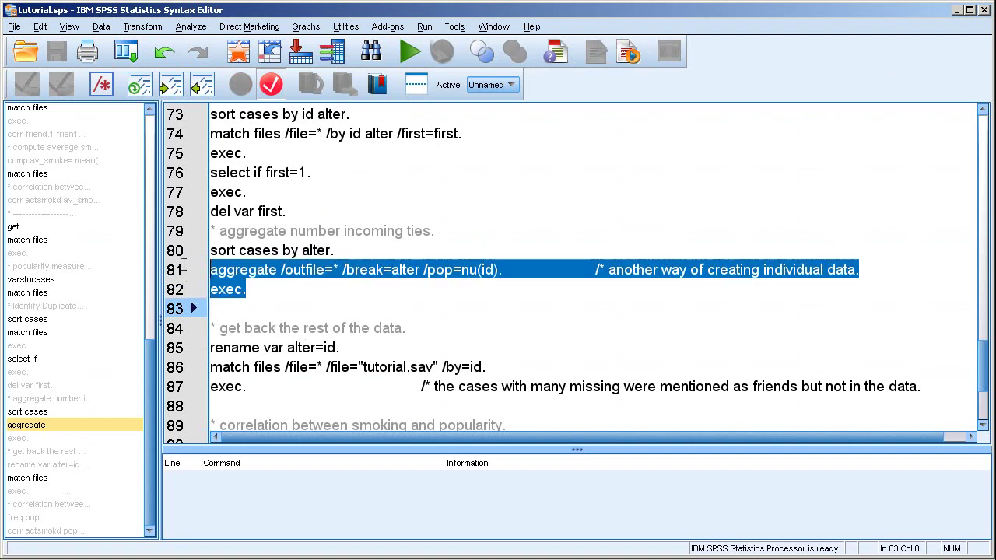
{"action": "key", "text": "ctrl+r"}
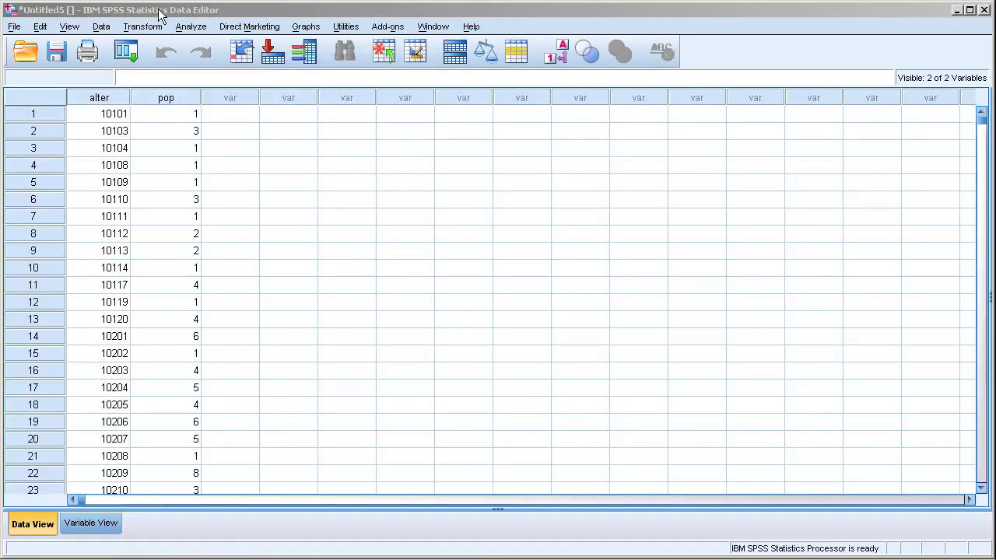
{"action": "left_click", "coordinate": [160, 11]}
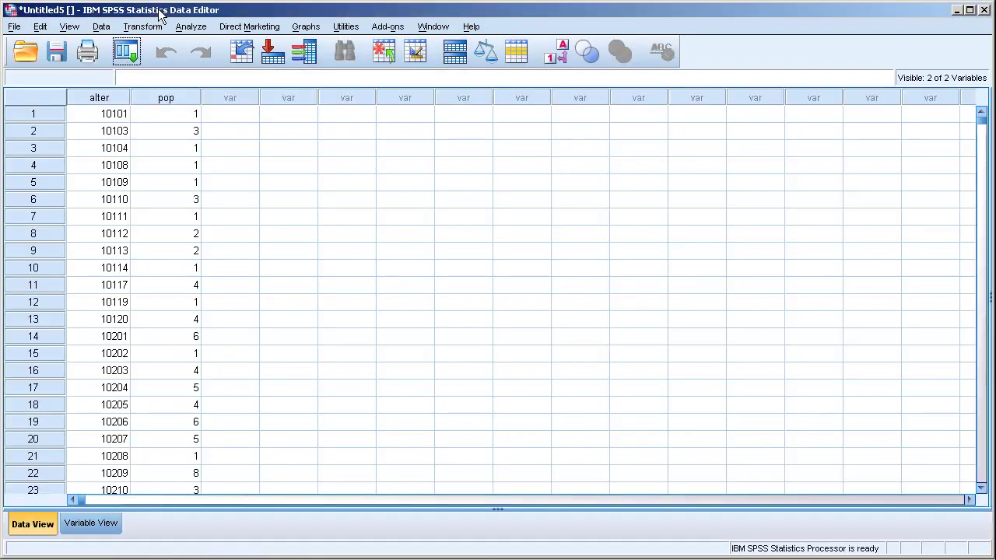
Step: Inspect the new dataset's alter ids and pop counts, noting 10103 has pop 3
{"action": "left_click", "coordinate": [106, 118]}
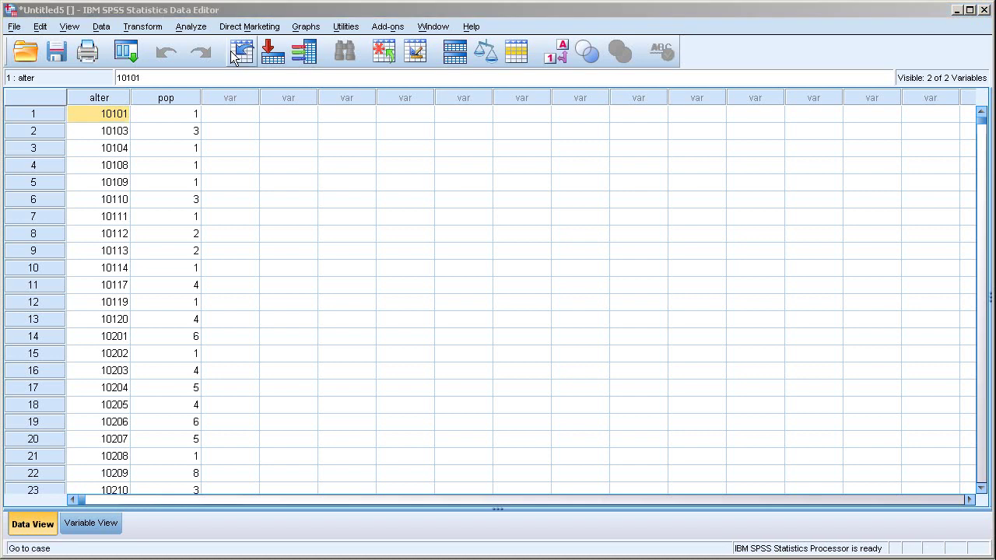
{"action": "left_click", "coordinate": [103, 133]}
{"action": "left_click", "coordinate": [97, 150]}
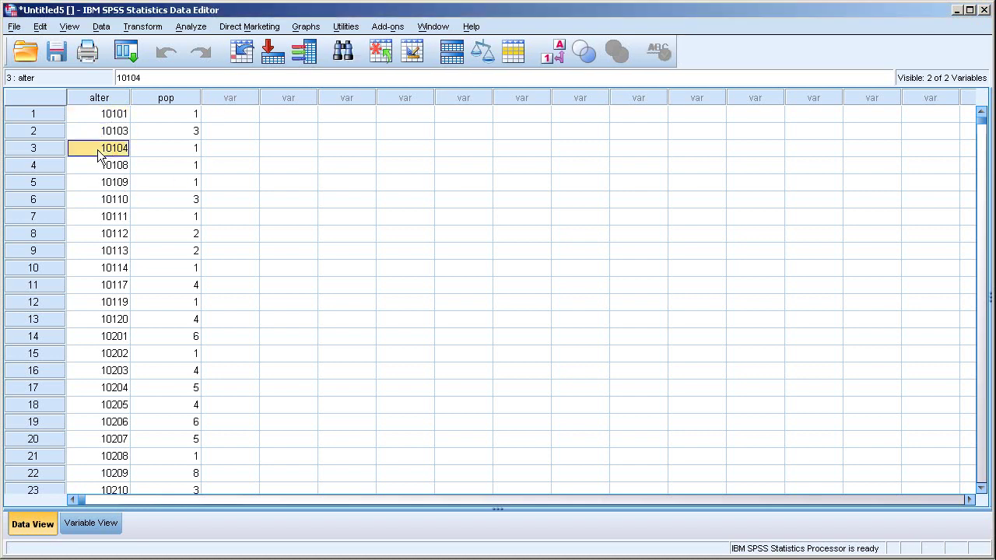
{"action": "left_click", "coordinate": [96, 169]}
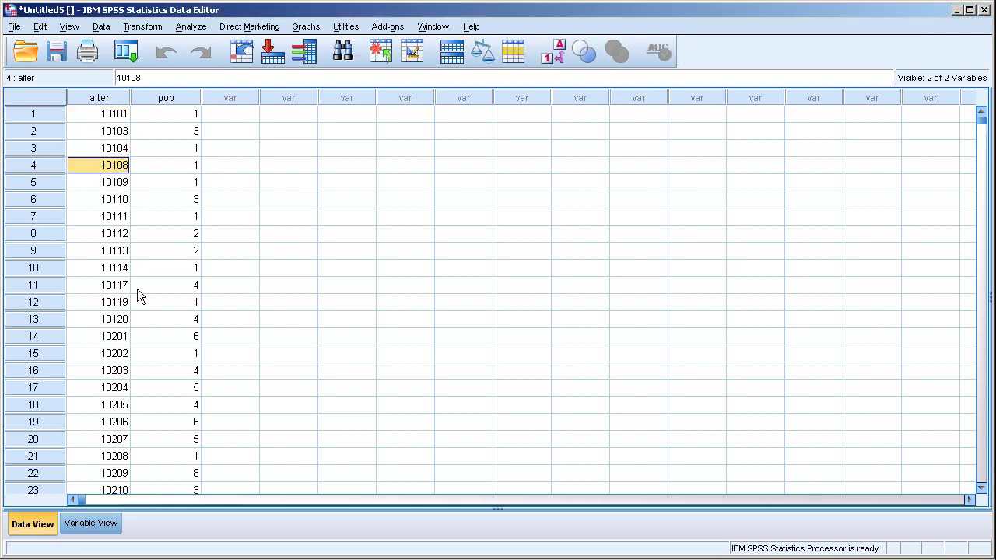
{"action": "left_click", "coordinate": [179, 113]}
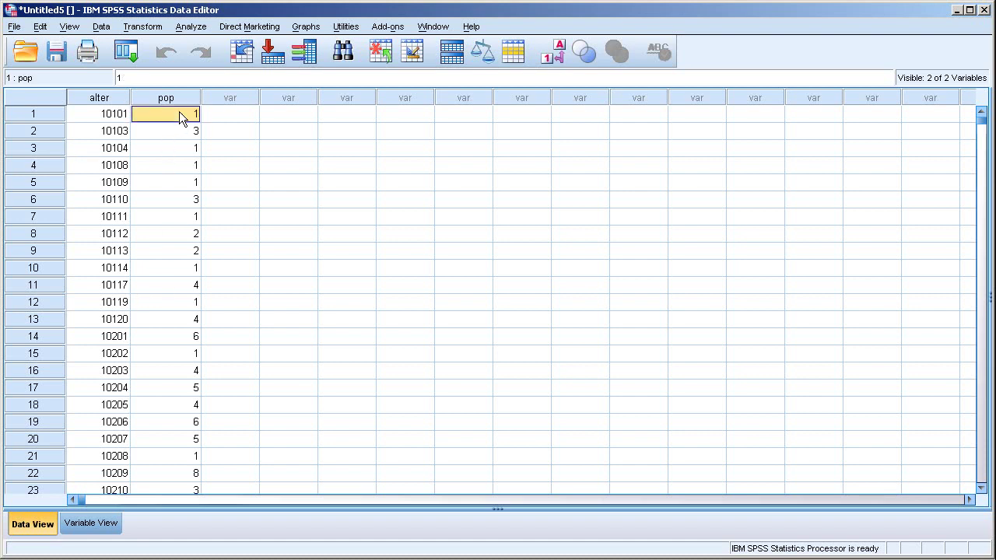
{"action": "left_click", "coordinate": [179, 136]}
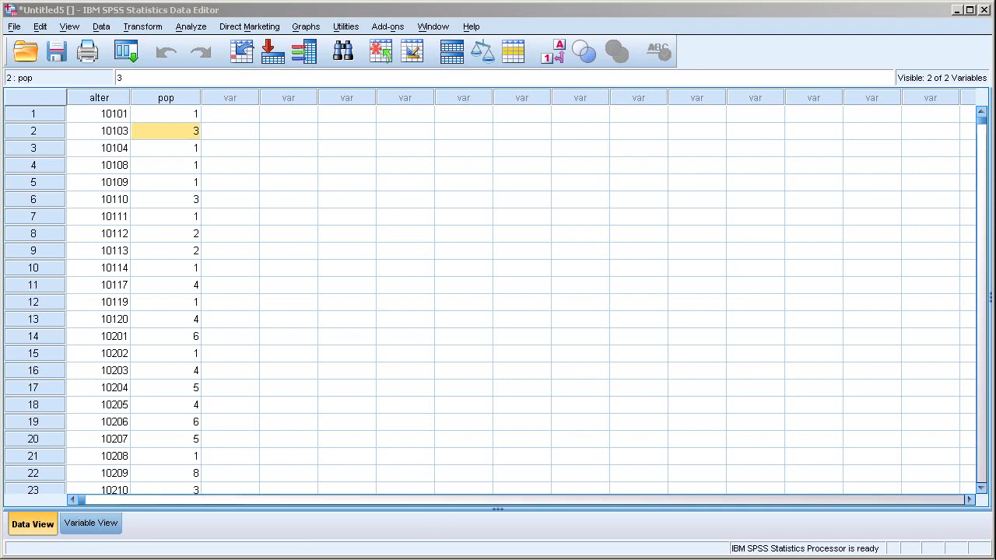
{"action": "key", "text": "alt+Tab"}
{"action": "left_click_drag", "start_coordinate": [355, 348], "coordinate": [208, 342]}
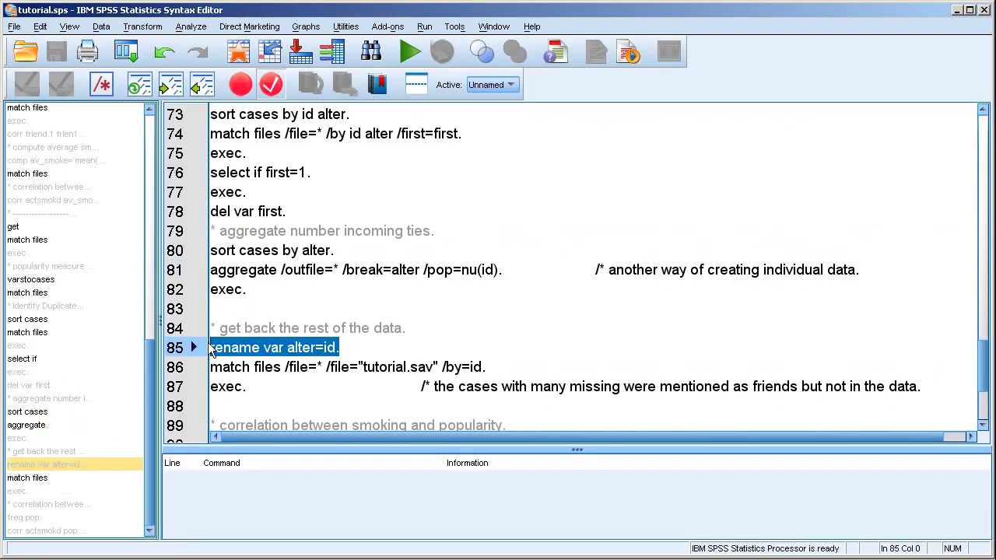
Step: Run 'rename var alter=id.' and confirm the data now shows id and pop columns
{"action": "key", "text": "ctrl+r"}
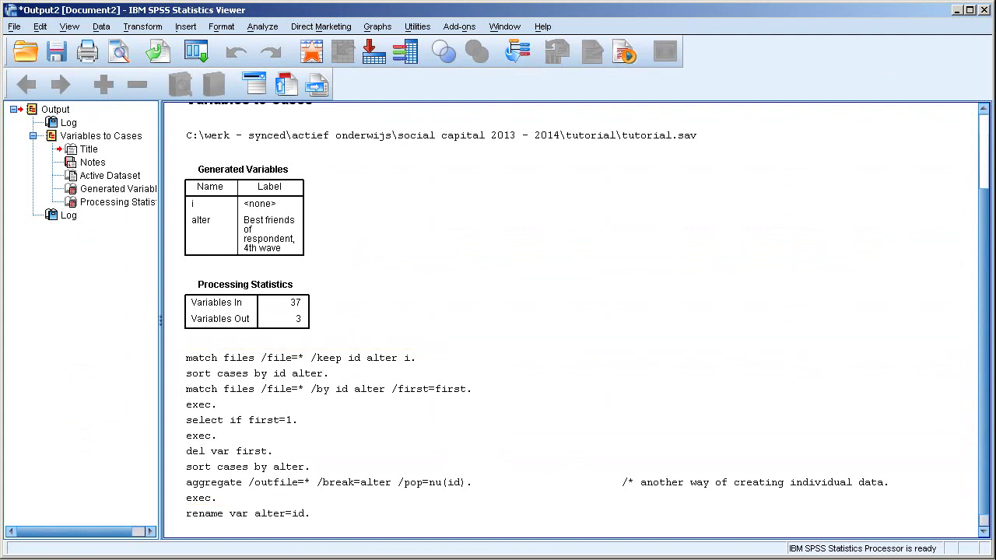
{"action": "key", "text": "alt+Tab"}
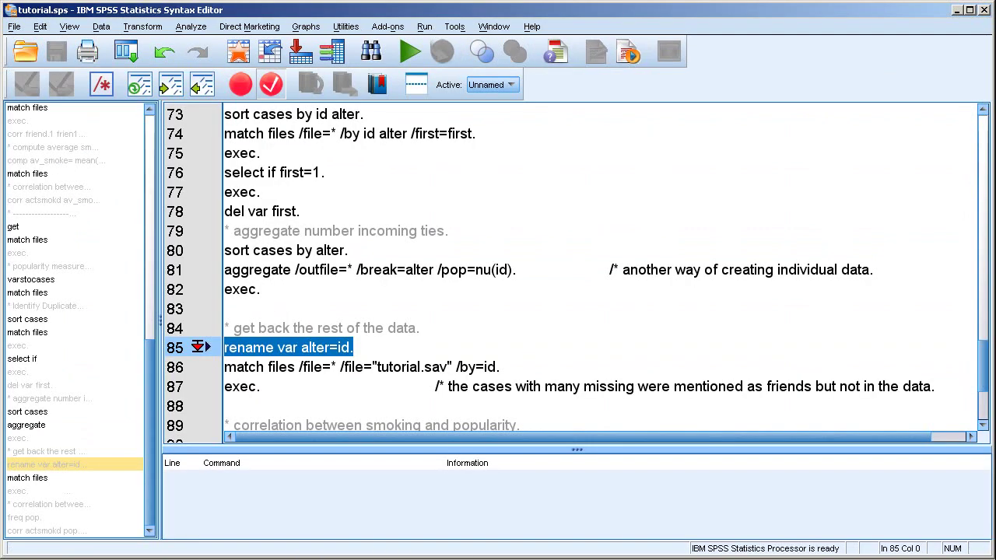
{"action": "key", "text": "alt+Tab"}
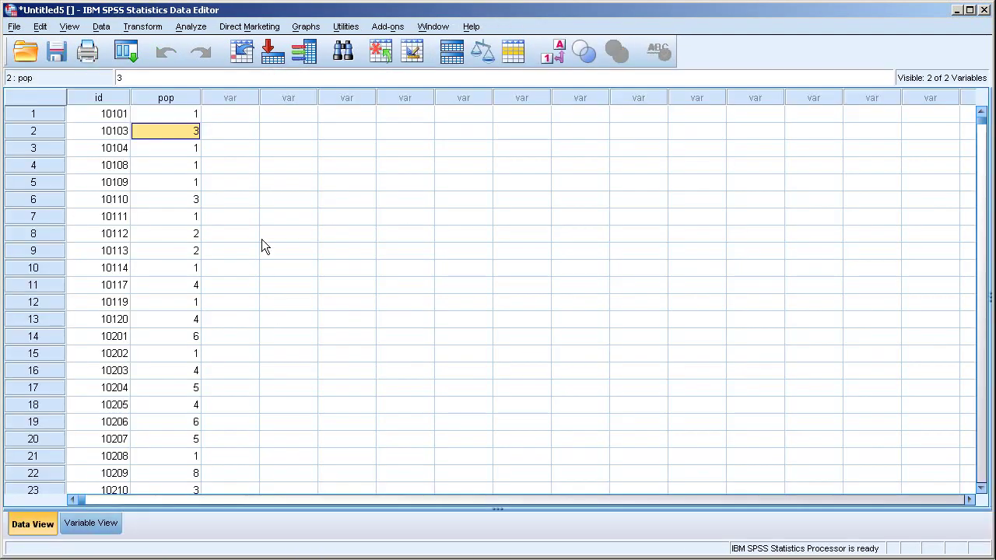
{"action": "left_click", "coordinate": [92, 114]}
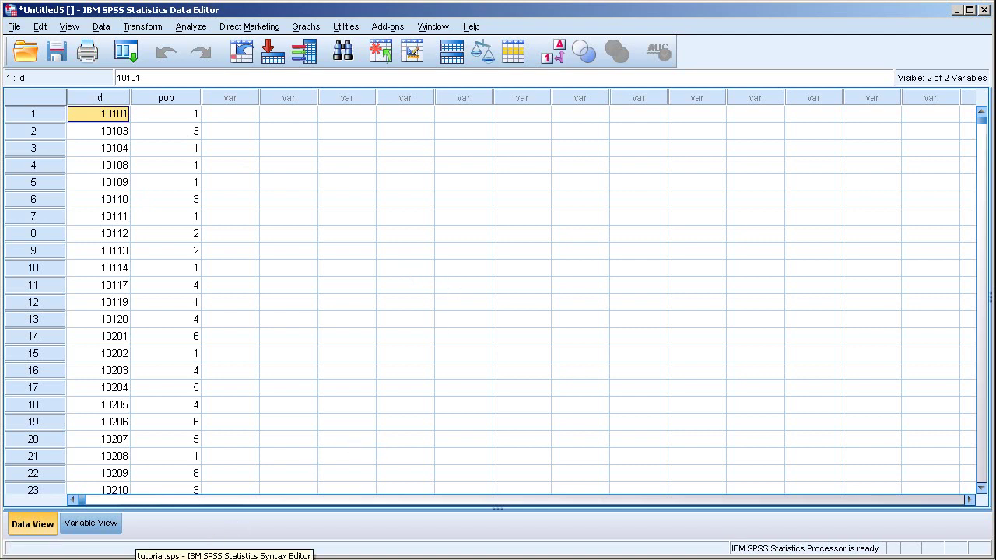
{"action": "left_click", "coordinate": [144, 559]}
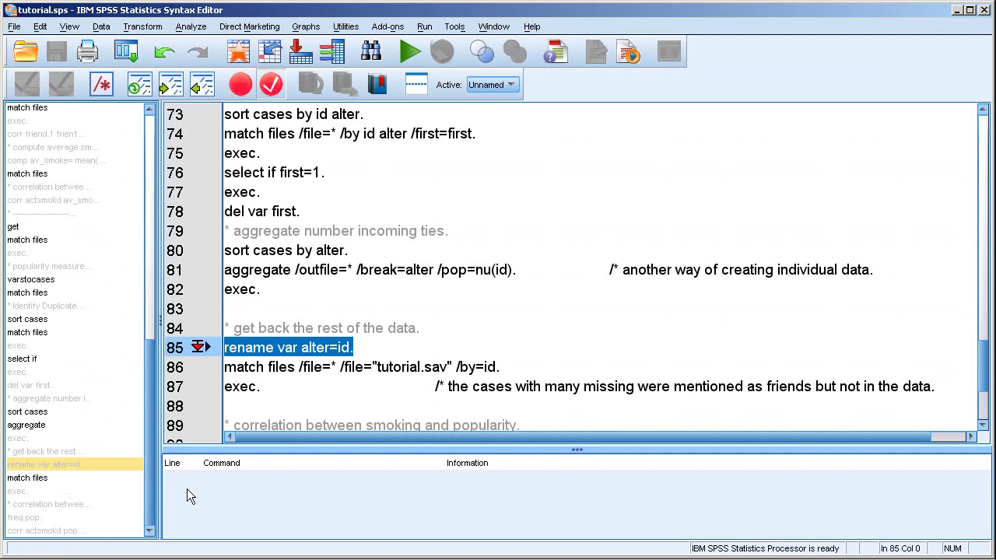
Step: Merge with tutorial.sav by id using match files and exec, then view the merged data
{"action": "left_click", "coordinate": [70, 559]}
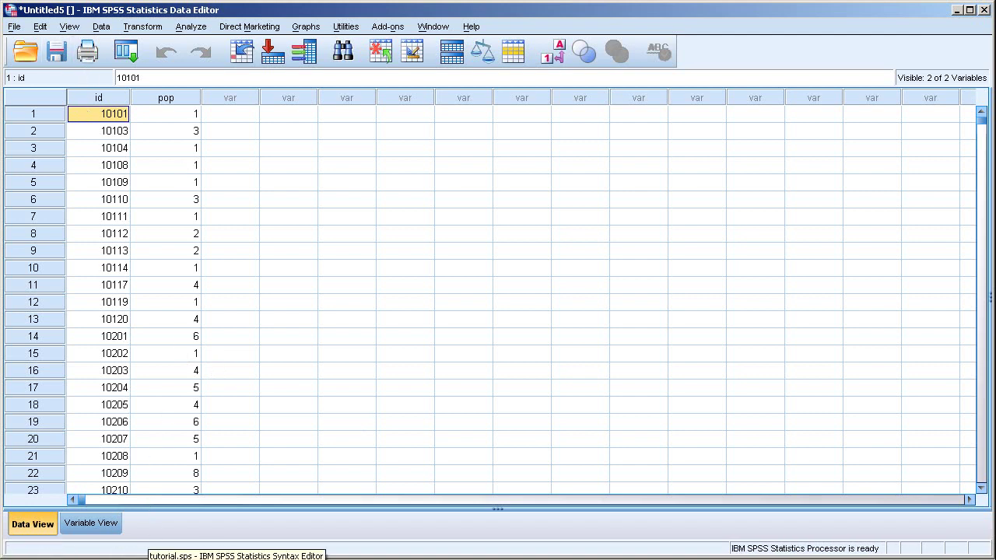
{"action": "left_click", "coordinate": [156, 557]}
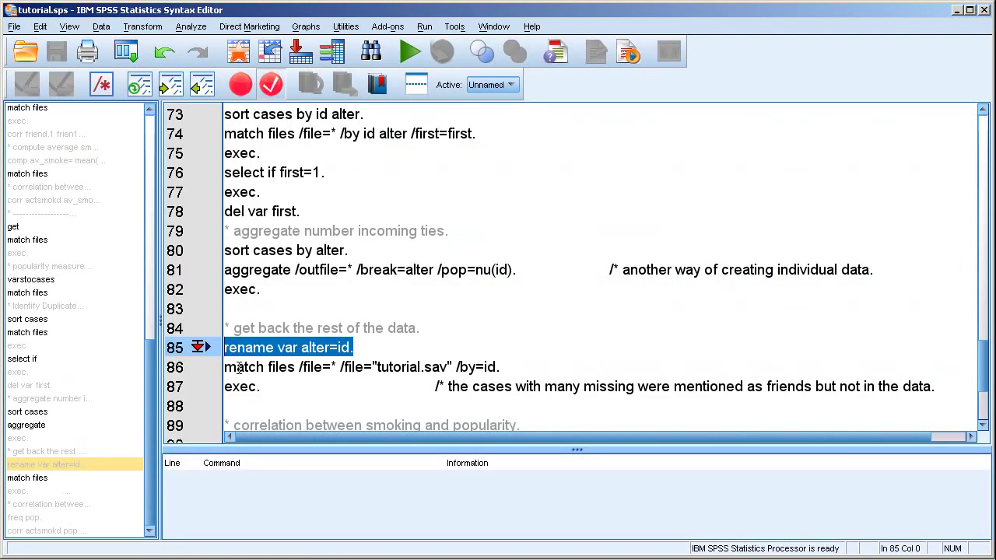
{"action": "mouse_move", "coordinate": [227, 372]}
{"action": "left_mouse_down"}
{"action": "mouse_move", "coordinate": [284, 387]}
{"action": "mouse_move", "coordinate": [504, 362]}
{"action": "mouse_move", "coordinate": [488, 367]}
{"action": "left_mouse_up"}
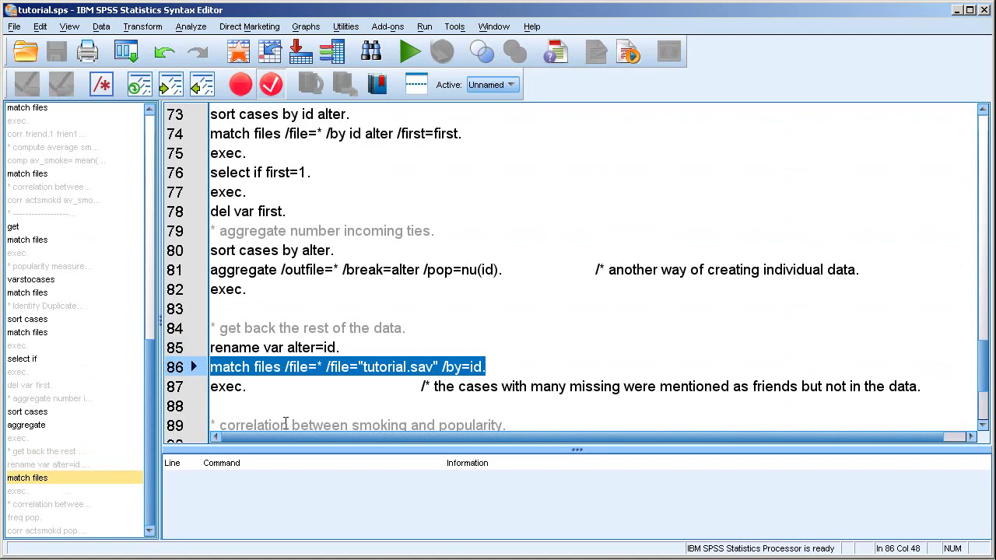
{"action": "key", "text": "ctrl+r"}
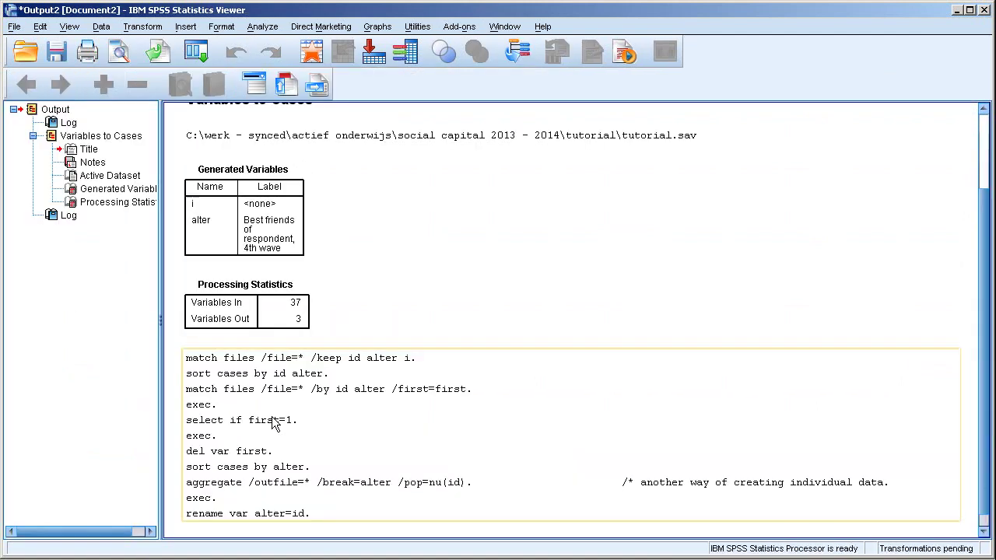
{"action": "key", "text": "alt+Tab"}
{"action": "left_click", "coordinate": [249, 389]}
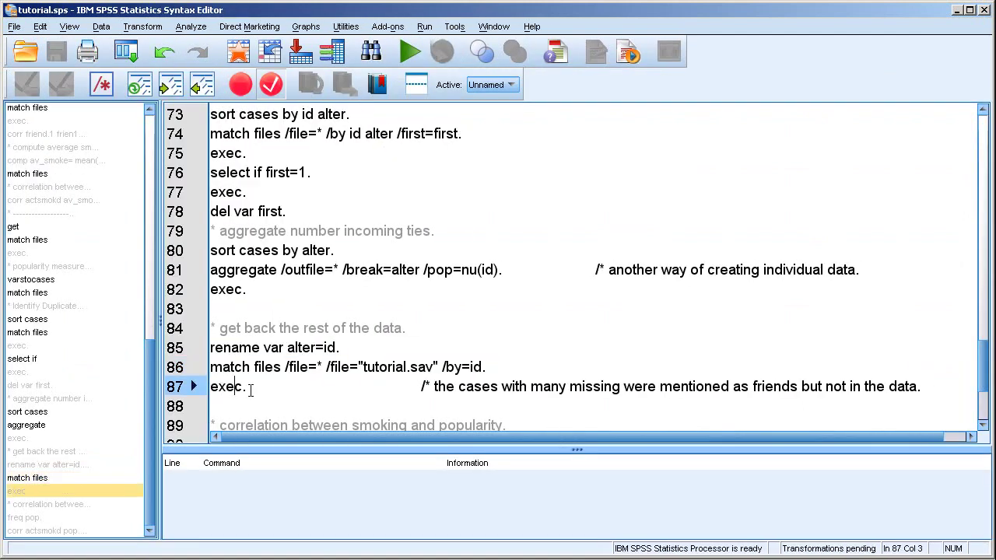
{"action": "key", "text": "alt+Tab"}
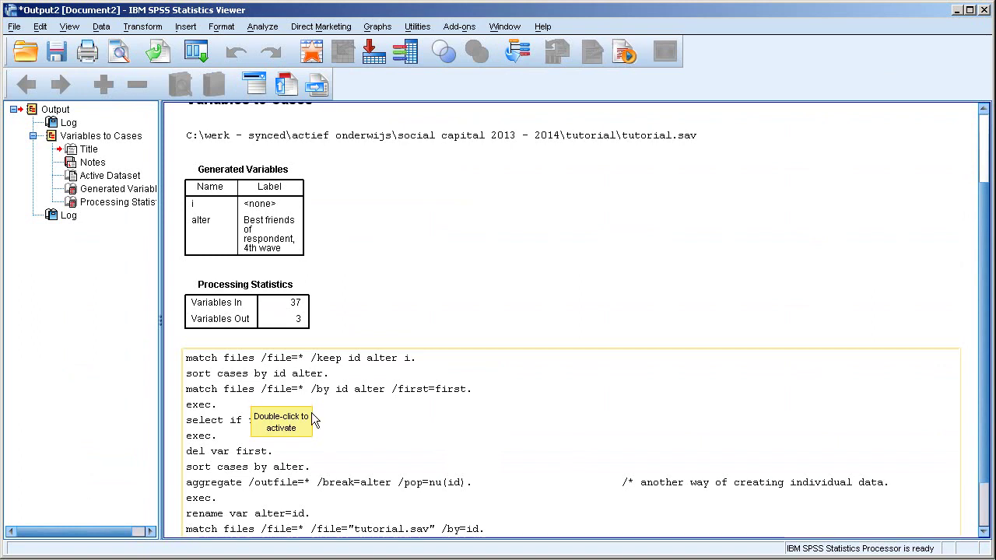
{"action": "key", "text": "alt+Tab"}
{"action": "scroll", "coordinate": [534, 291], "scroll_direction": "down", "scroll_amount": 3}
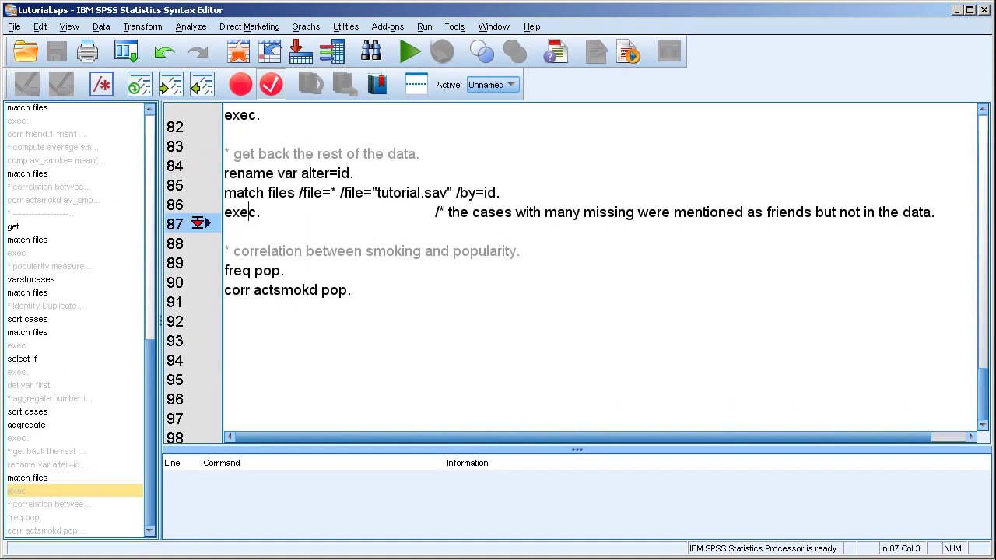
{"action": "key", "text": "alt+Tab"}
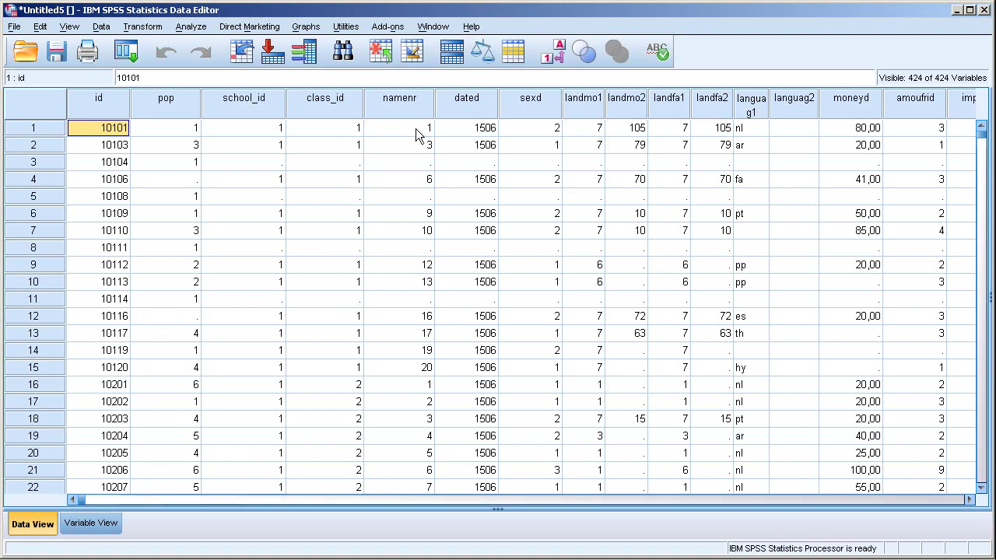
Step: Inspect merged columns class_id to moneyd and the missing pop value of pupil 10106
{"action": "left_click_drag", "start_coordinate": [344, 103], "coordinate": [846, 101]}
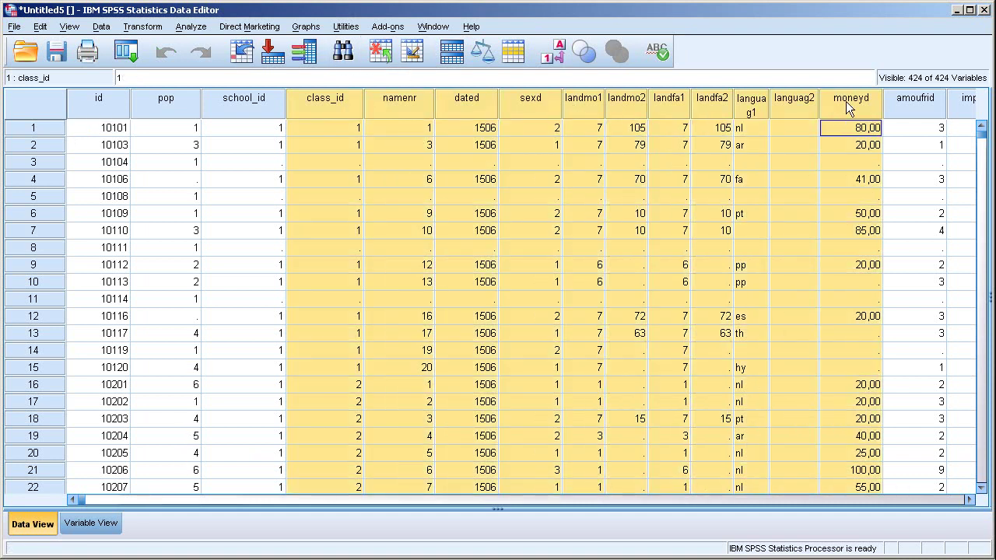
{"action": "left_click", "coordinate": [101, 99]}
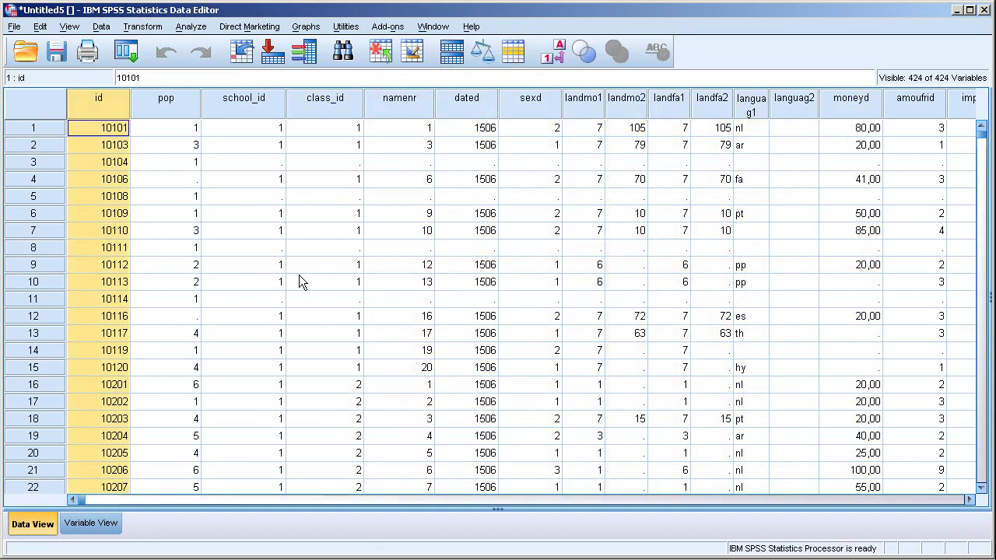
{"action": "left_click", "coordinate": [33, 180]}
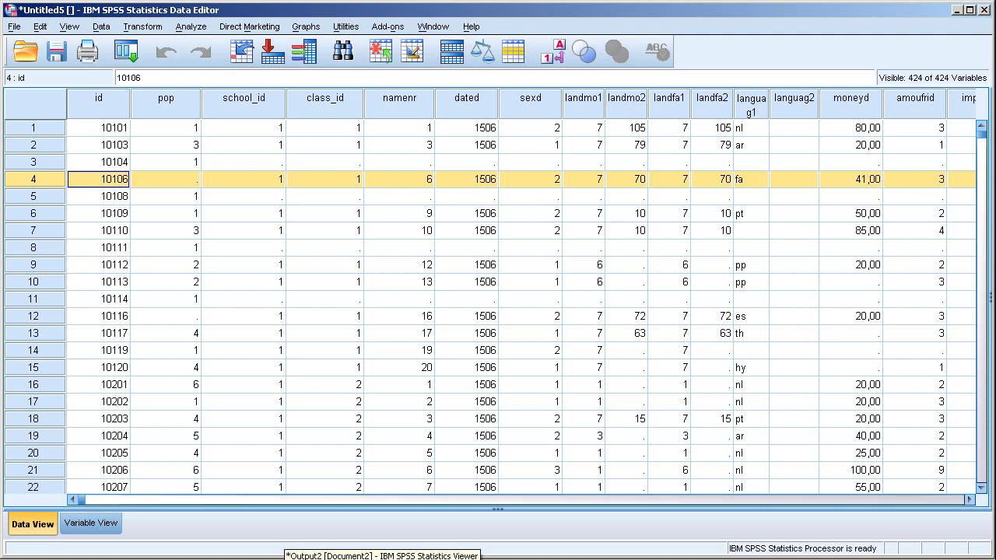
{"action": "left_click", "coordinate": [189, 183]}
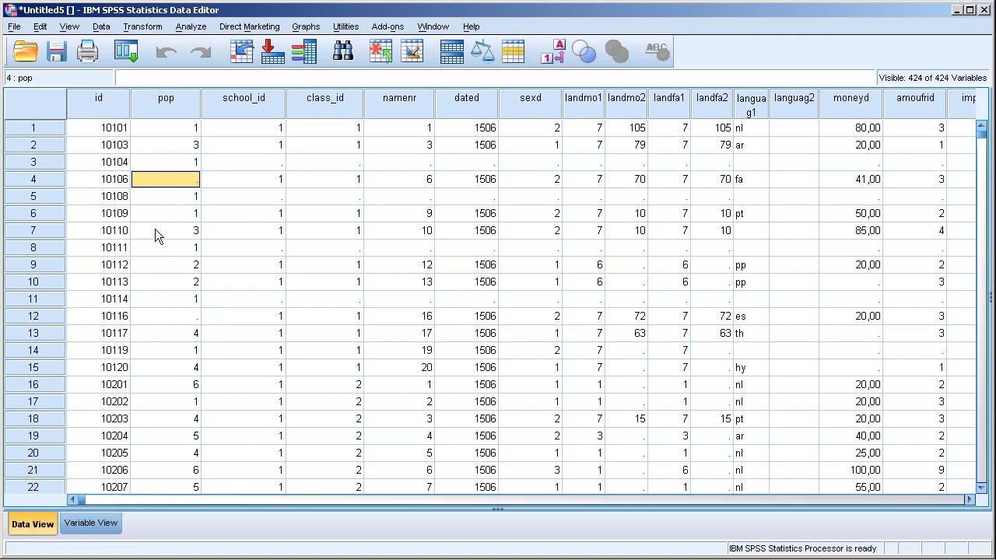
{"action": "key", "text": "alt+Tab"}
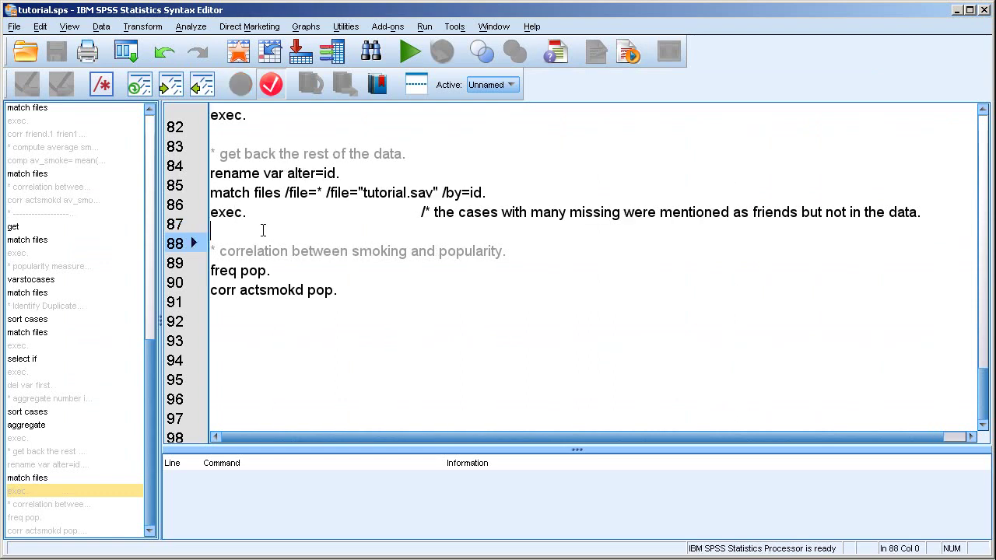
Step: Run freq pop and review the table: 3058 valid, 60 missing, values 1–14
{"action": "left_click", "coordinate": [250, 270]}
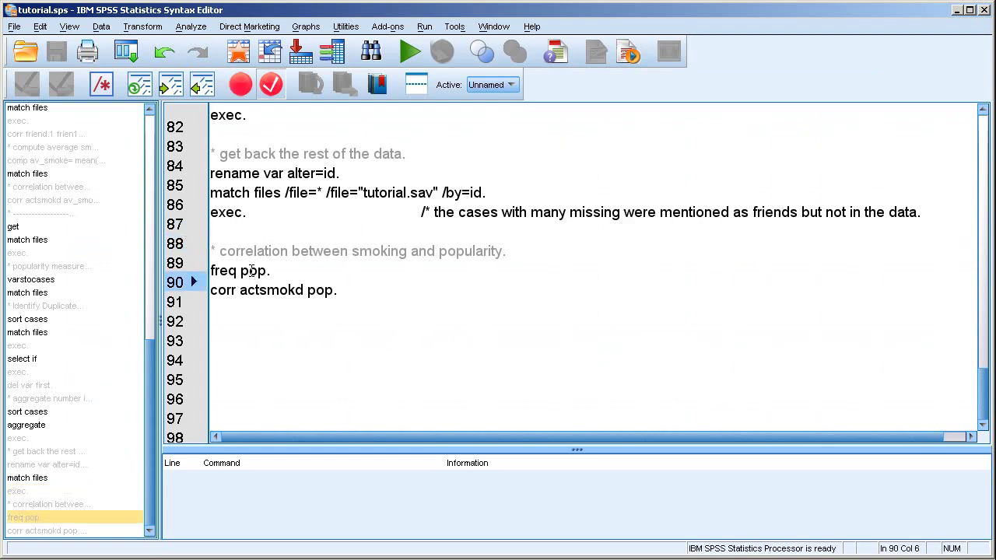
{"action": "key", "text": "ctrl+r"}
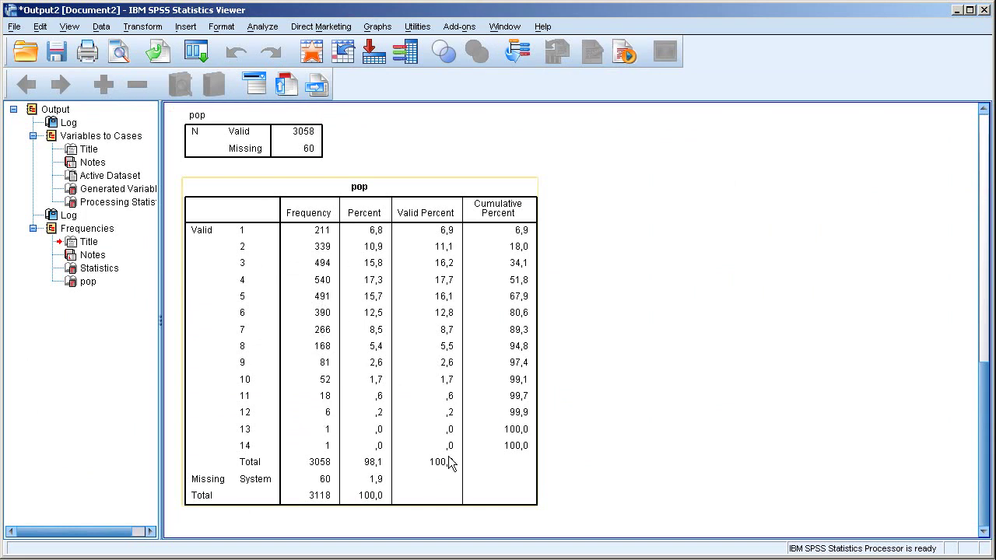
{"action": "key", "text": "alt+Tab"}
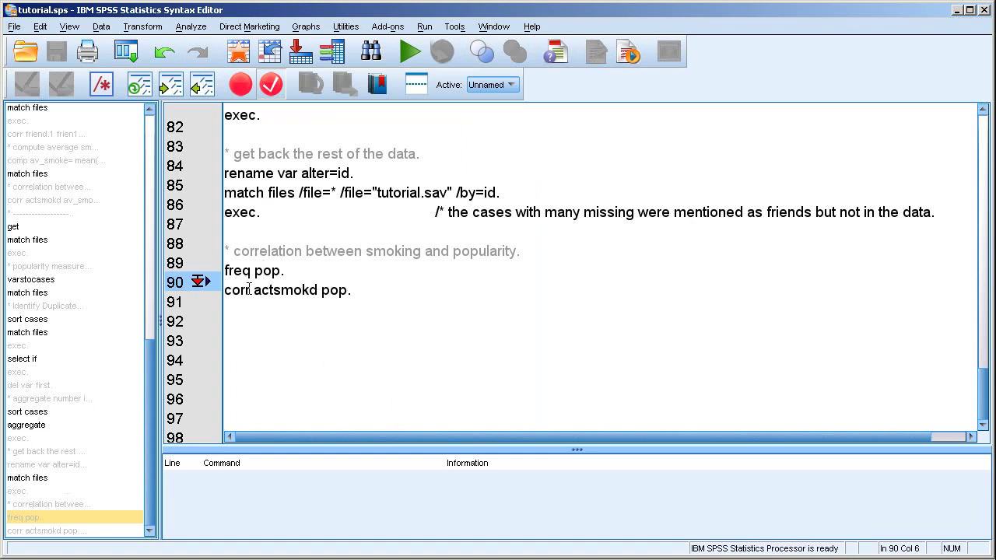
{"action": "key", "text": "alt+Tab"}
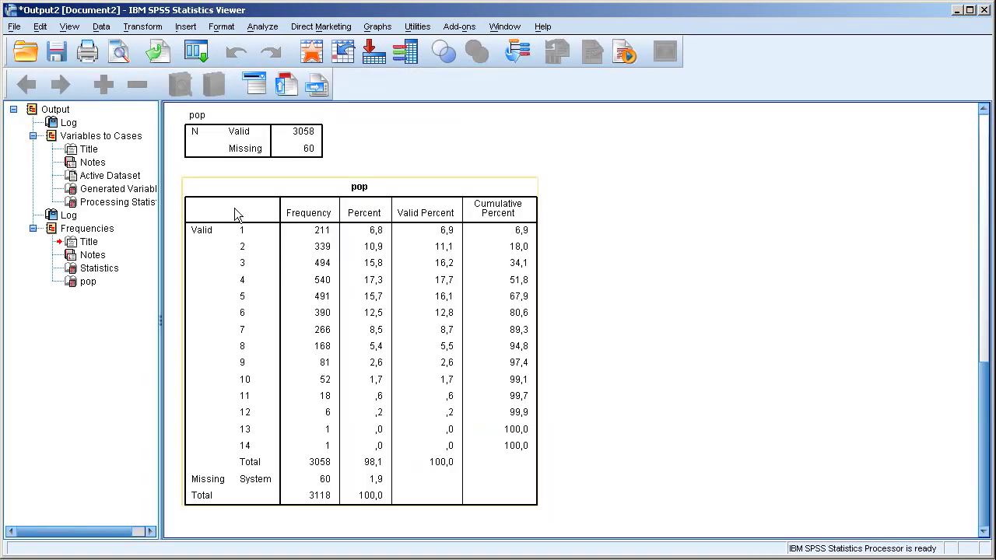
{"action": "left_click", "coordinate": [717, 356]}
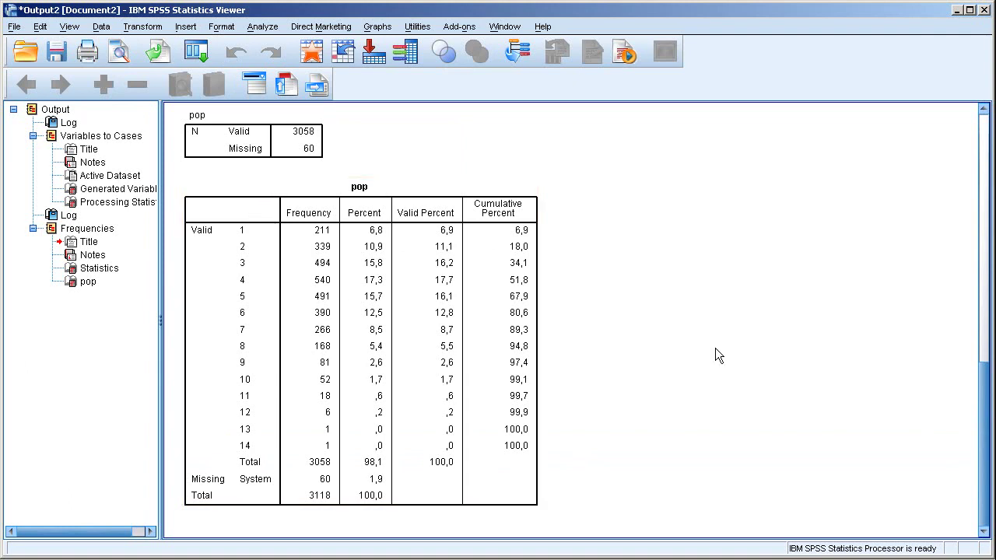
{"action": "key", "text": "alt+Tab"}
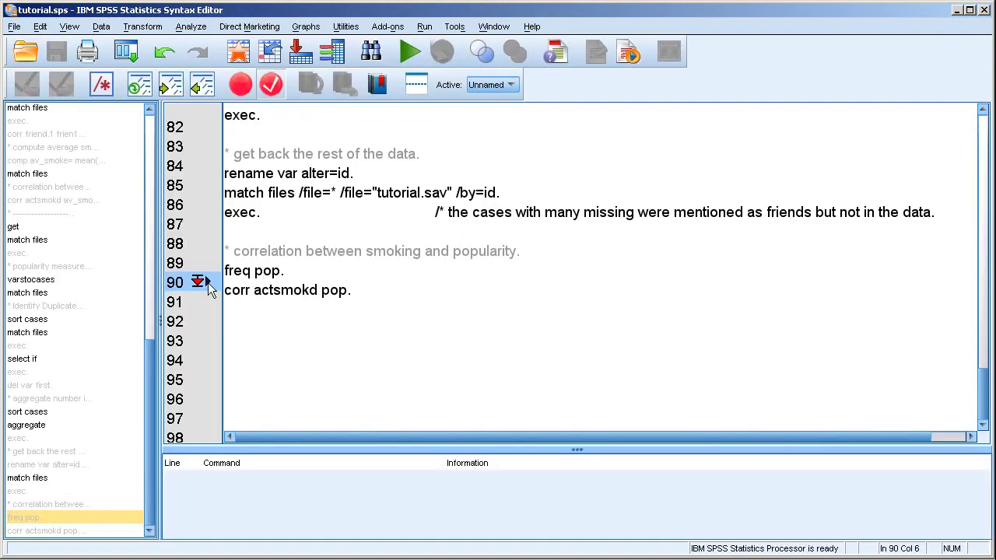
{"action": "left_click", "coordinate": [263, 290]}
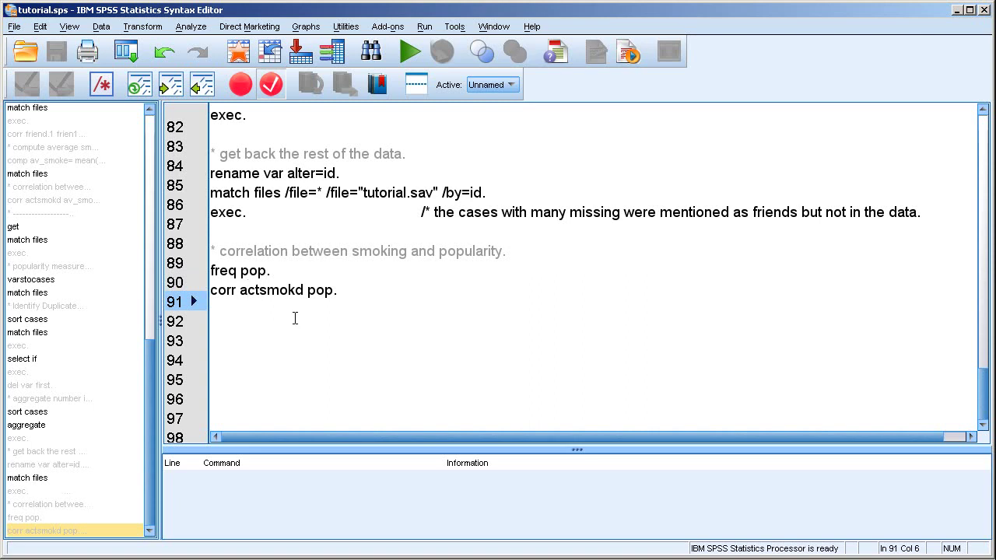
Step: Run corr actsmokd pop, yielding r = -.038 with p = .044 and N = 2854
{"action": "key", "text": "ctrl+r"}
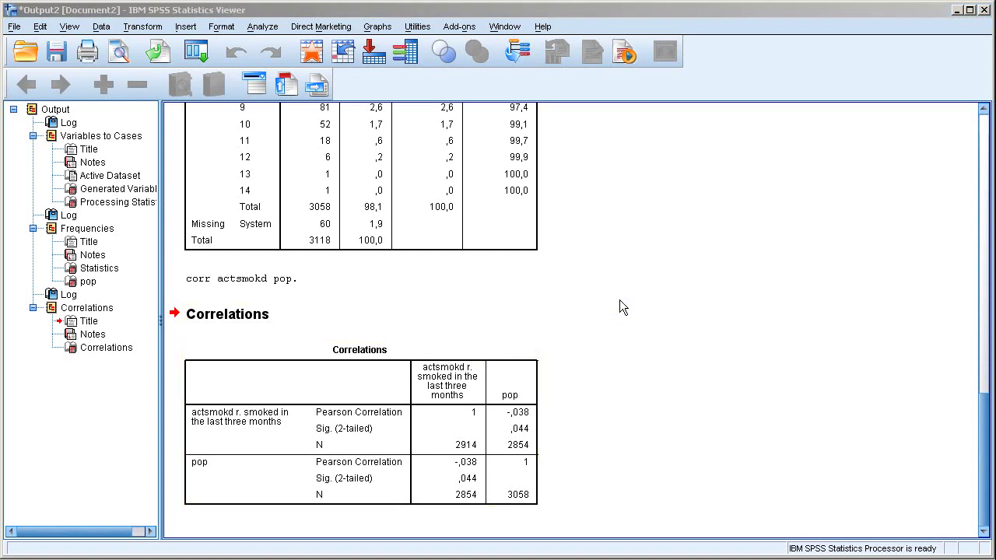
{"action": "key", "text": "alt+Tab"}
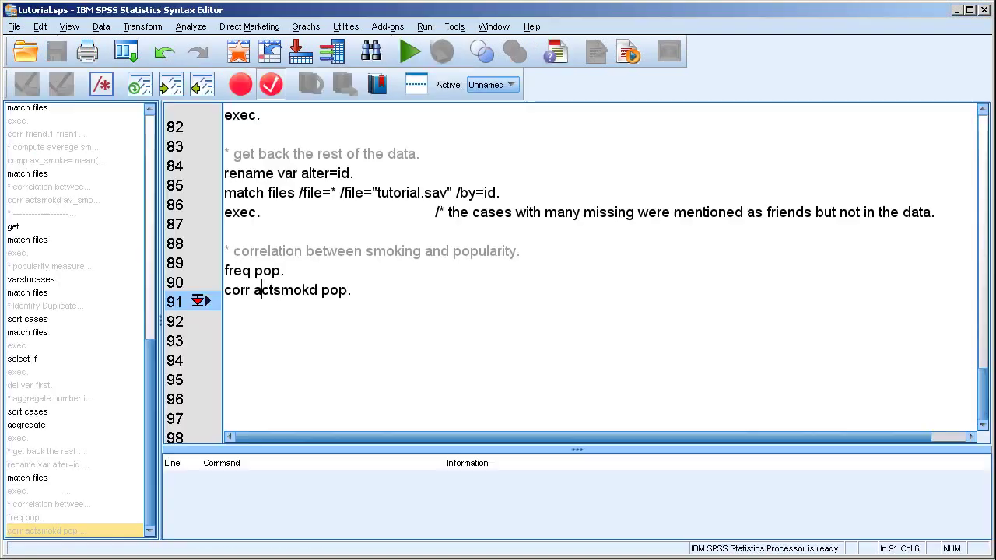
{"action": "left_click", "coordinate": [309, 320]}
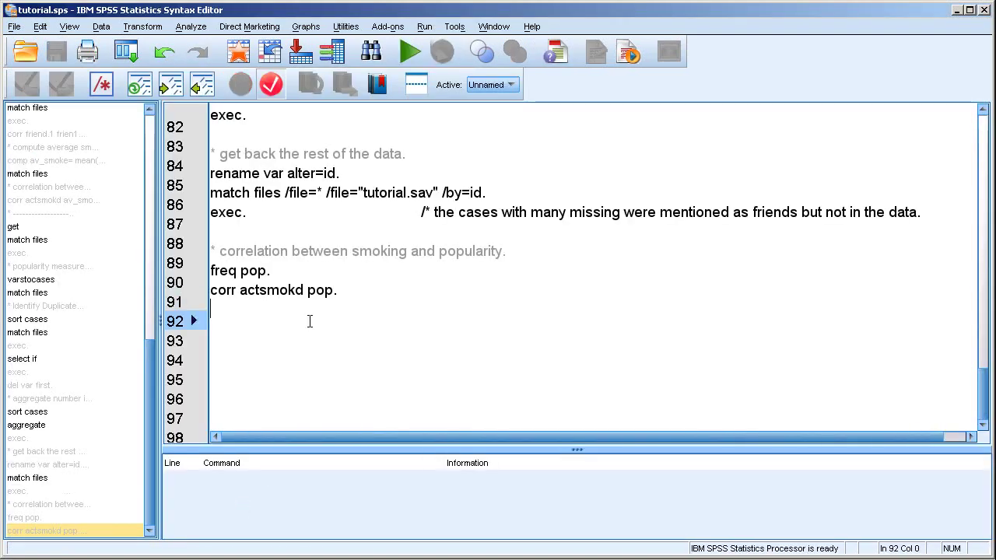